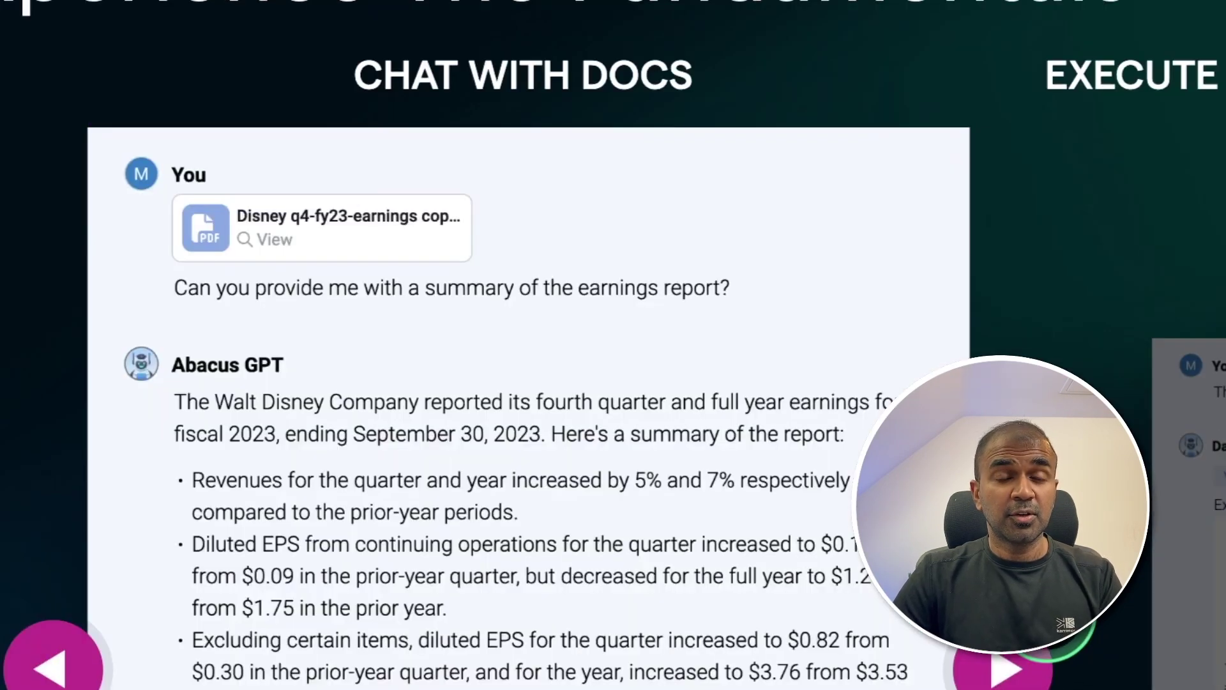
# Advance to the pricing slide and highlight the '$10 per user' price
pyautogui.click(1004, 666)
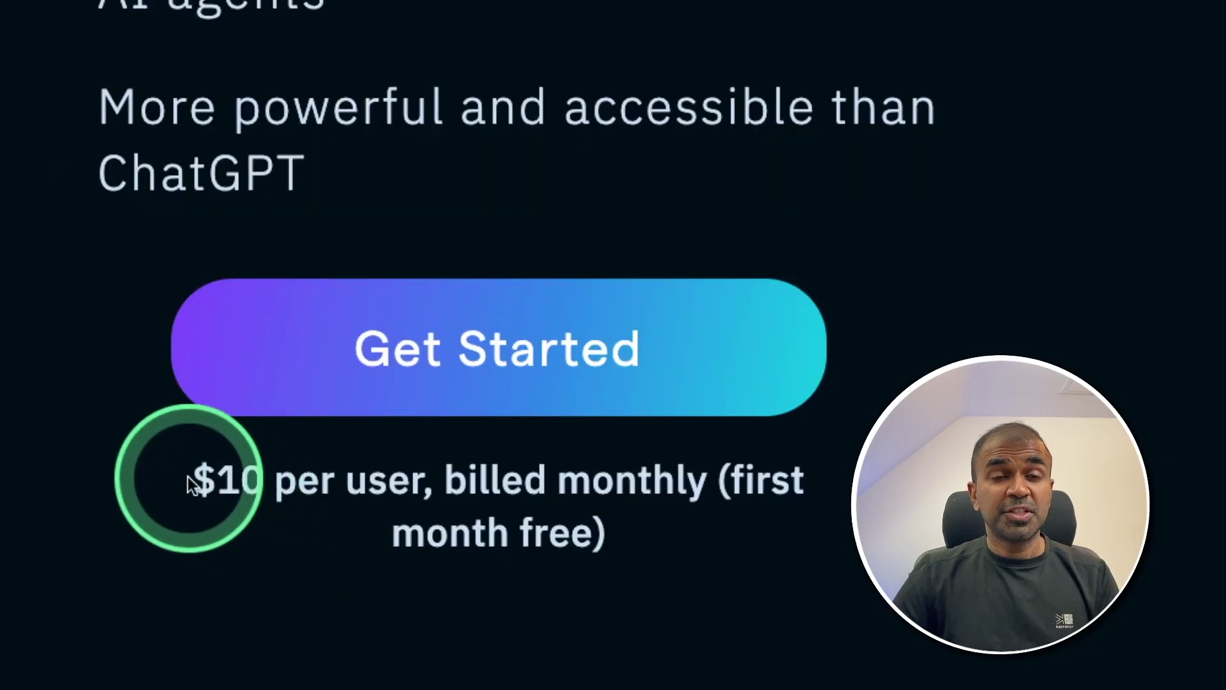
pyautogui.moveTo(187, 480); pyautogui.dragTo(410, 480)
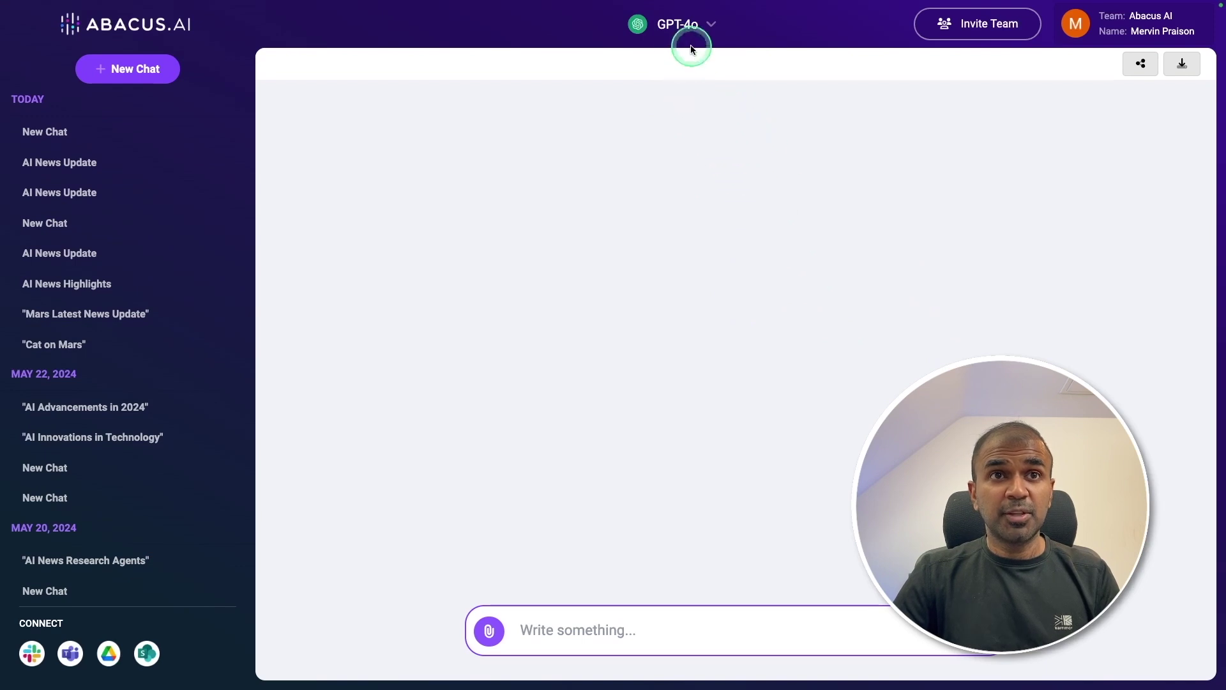
# Switch the chat to Llama-3 to see its sourced latest AI news answer
pyautogui.click(692, 48)
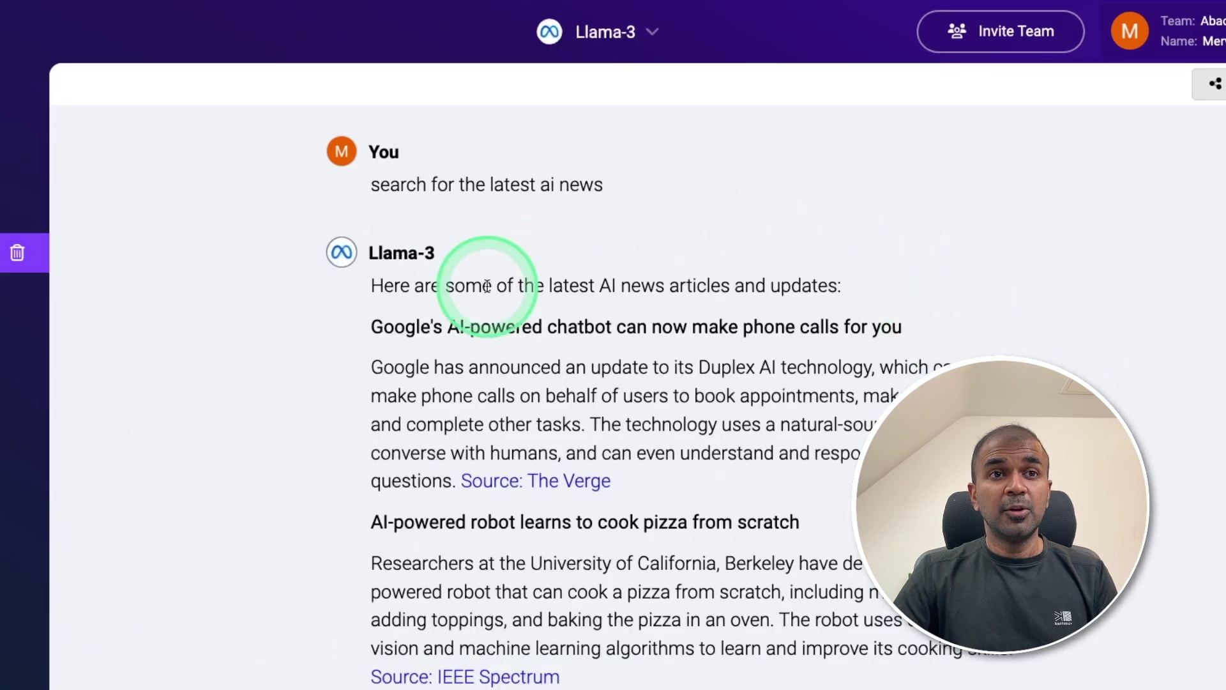
pyautogui.click(726, 324)
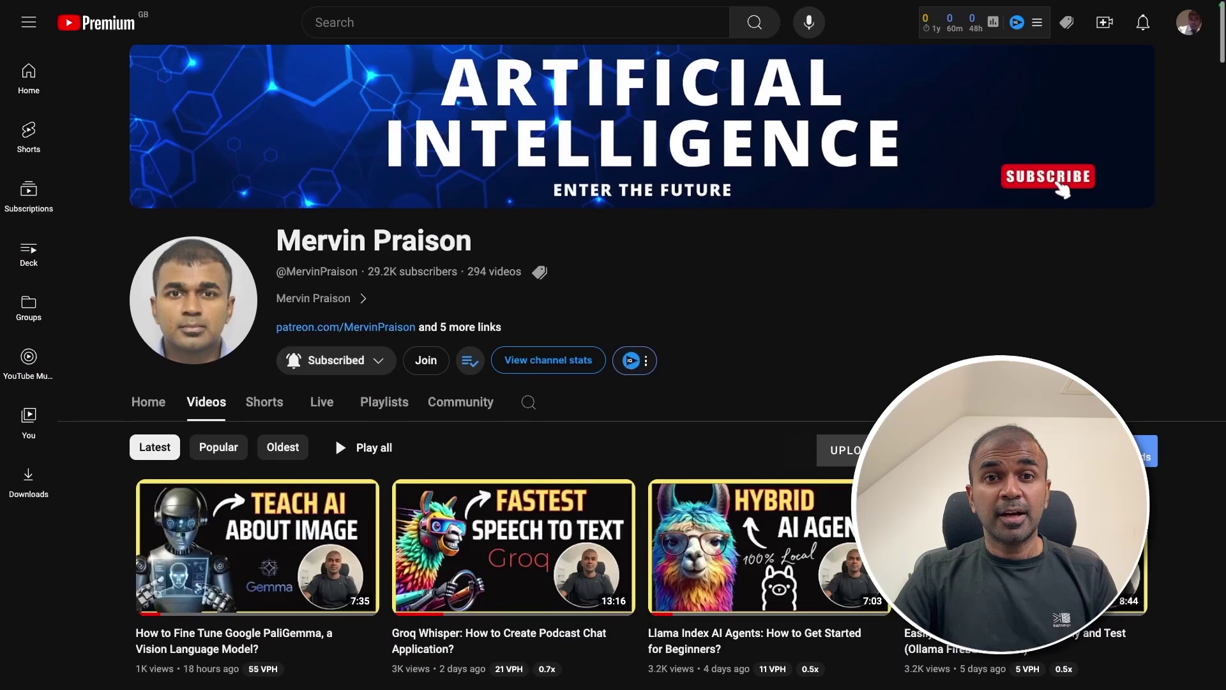
# Set notifications for the Groq Whisper podcast video's channel to All
pyautogui.scroll(-15, 639, 383)
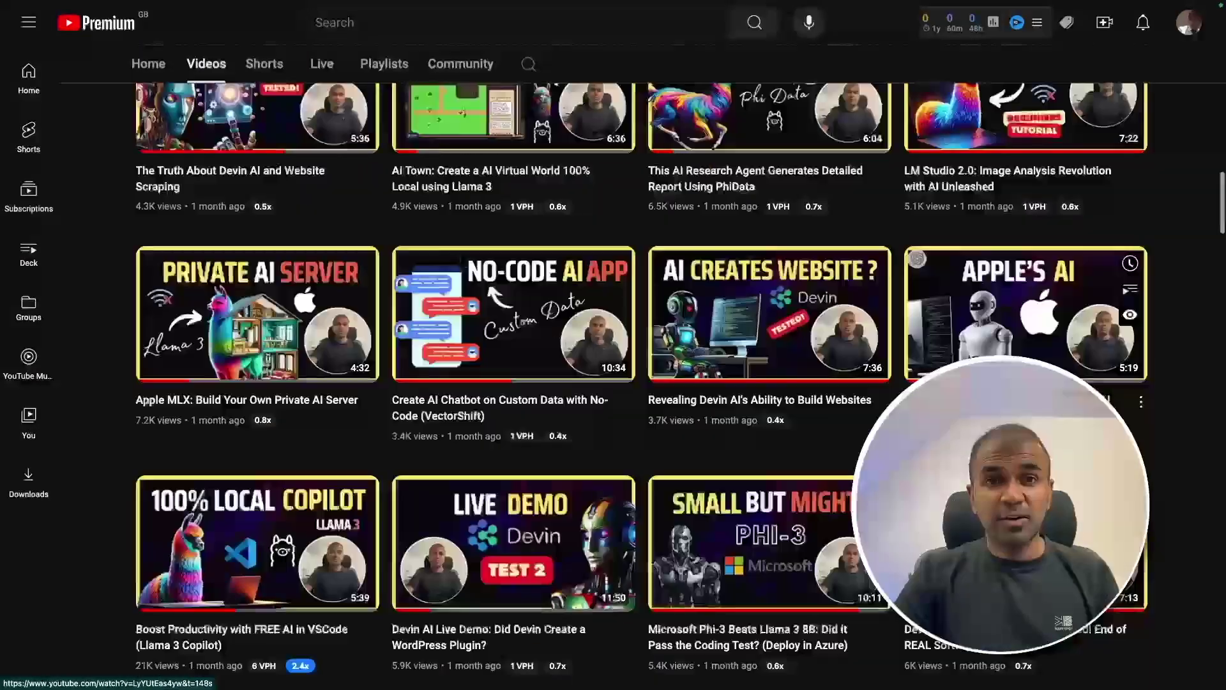
pyautogui.scroll(-15, 638, 383)
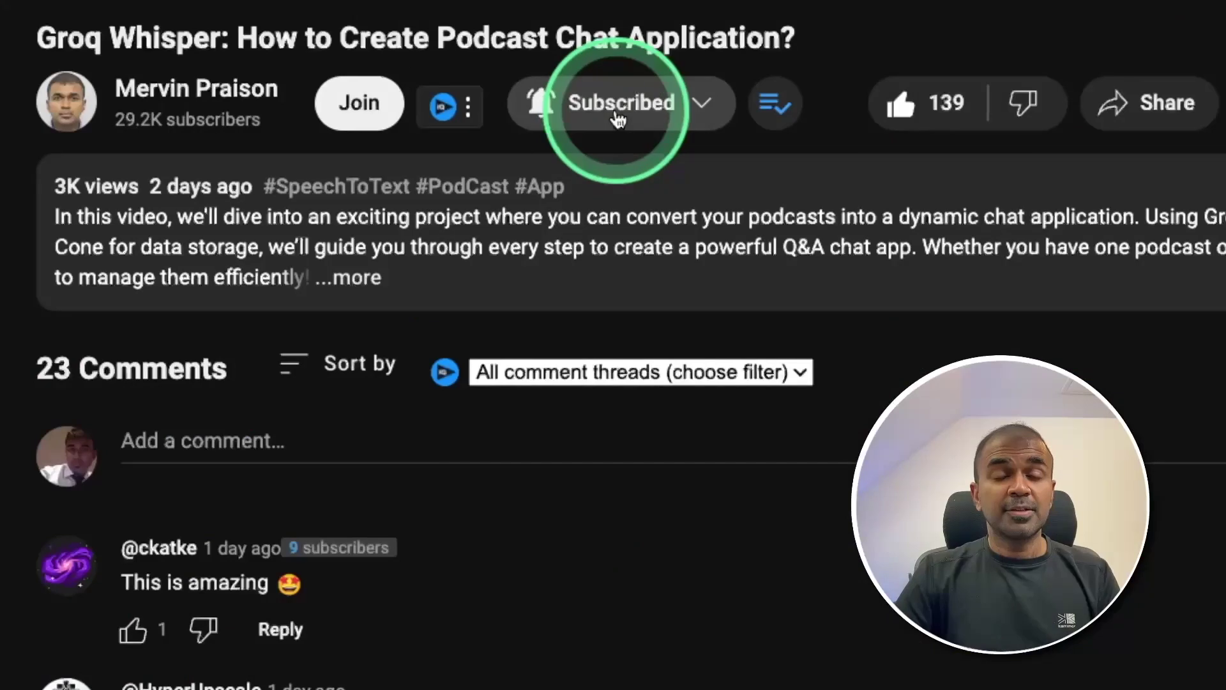
pyautogui.click(617, 120)
pyautogui.click(624, 169)
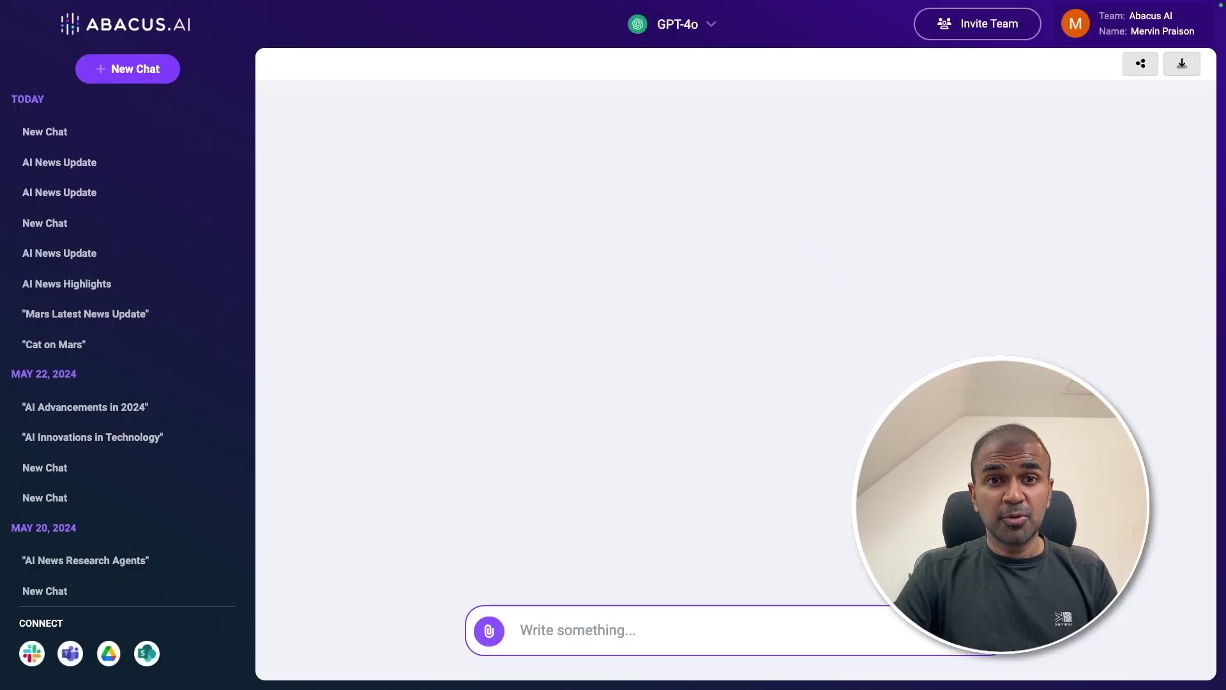
# Keep GPT-4o, request an article on the Latest Advancements in AI, and read through it
pyautogui.click(707, 27)
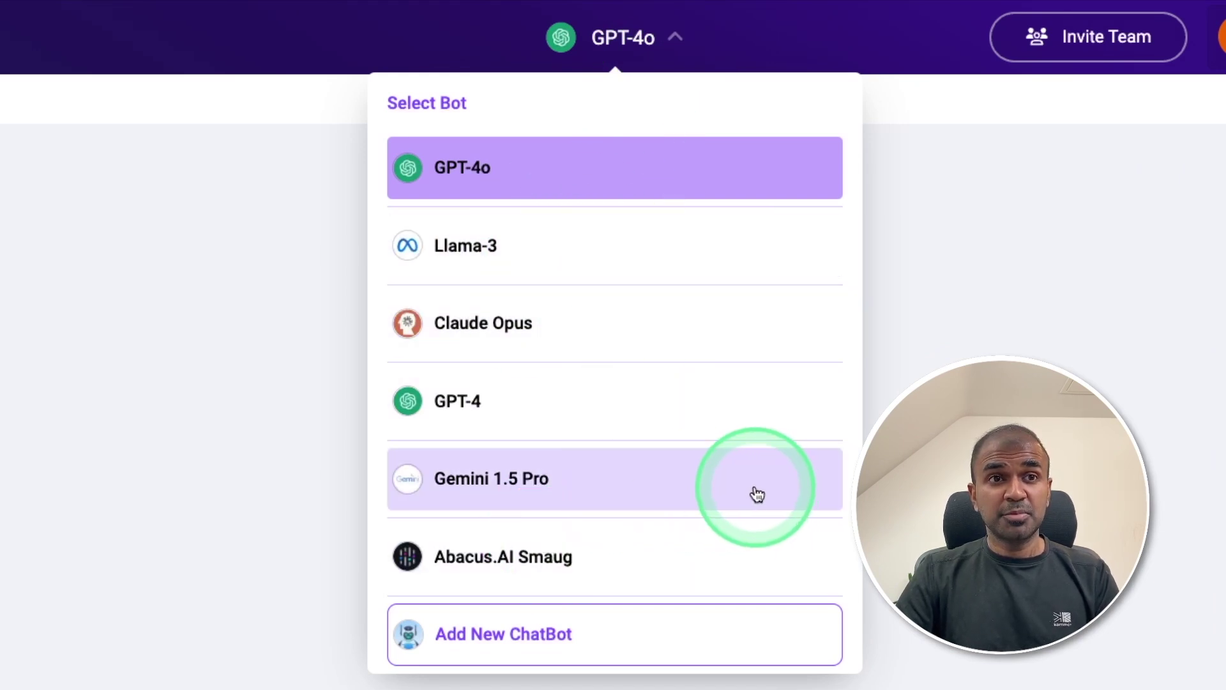
pyautogui.click(1047, 356)
pyautogui.write('Write an article about L')
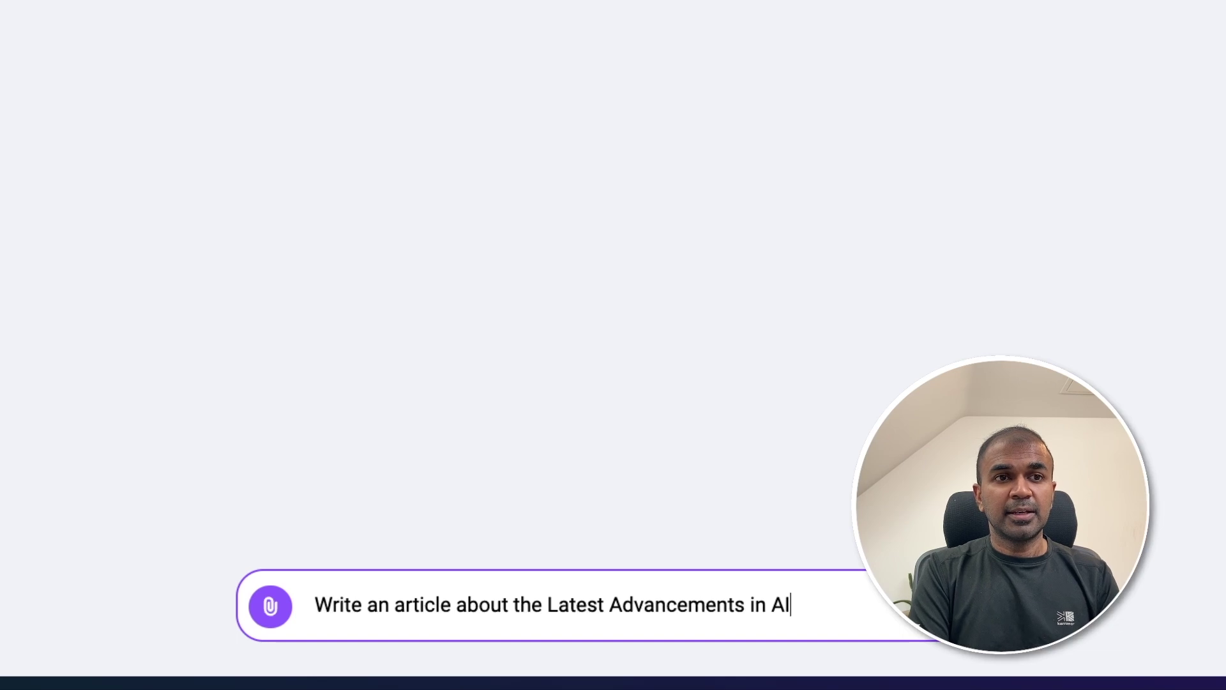
pyautogui.press('Return')
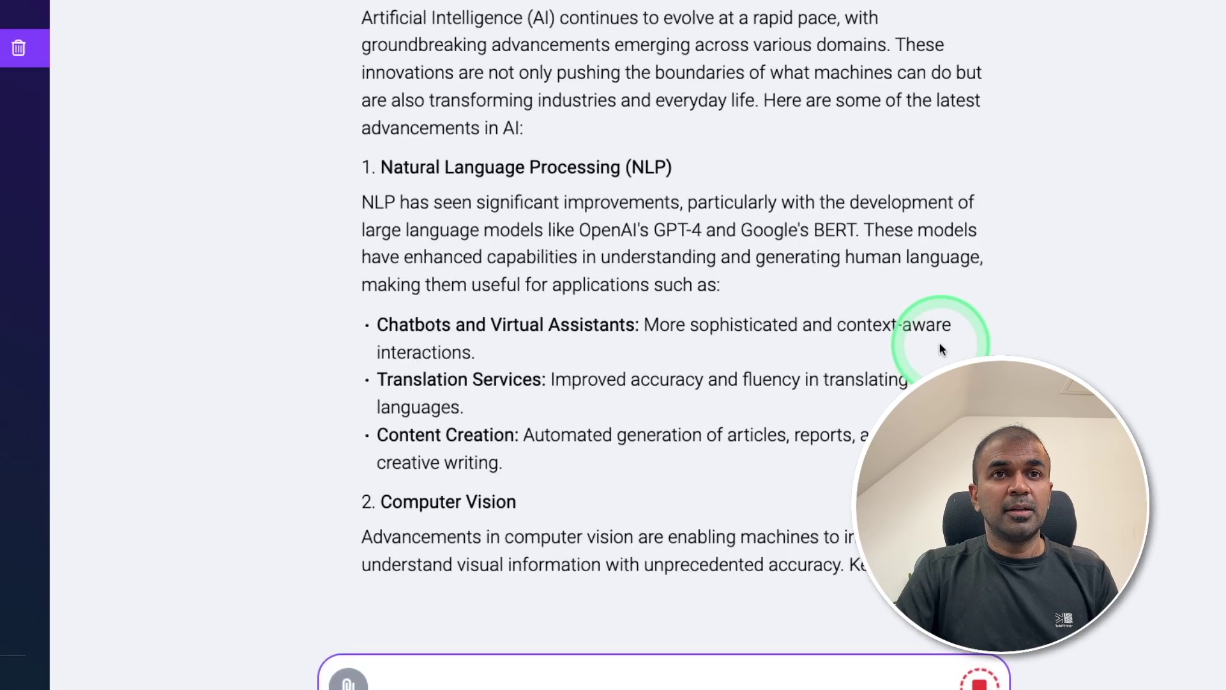
pyautogui.scroll(3, 940, 343)
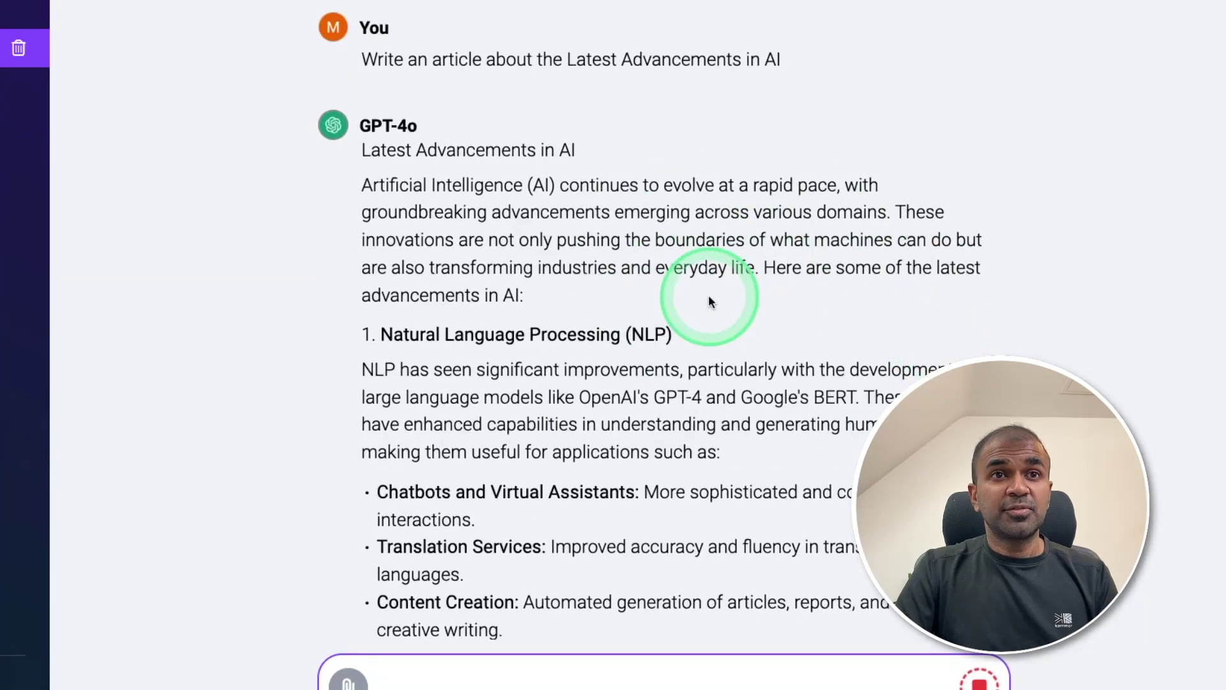
pyautogui.scroll(-5, 607, 294)
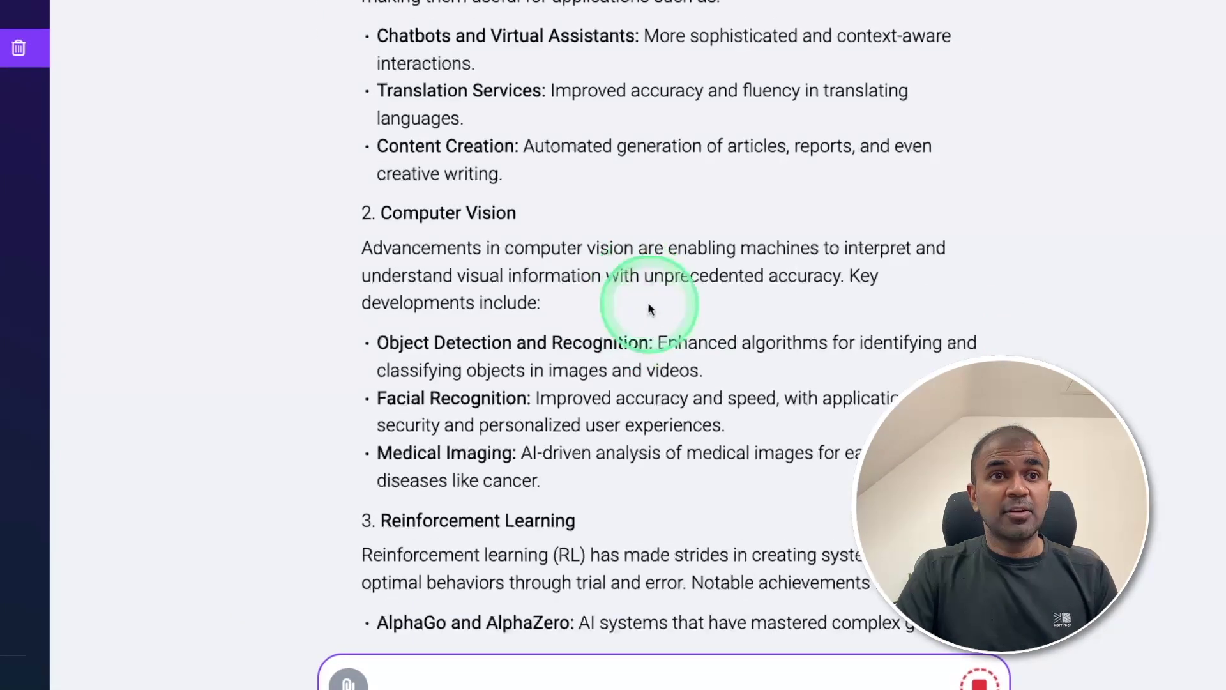
pyautogui.scroll(-5, 616, 281)
pyautogui.scroll(-15, 624, 319)
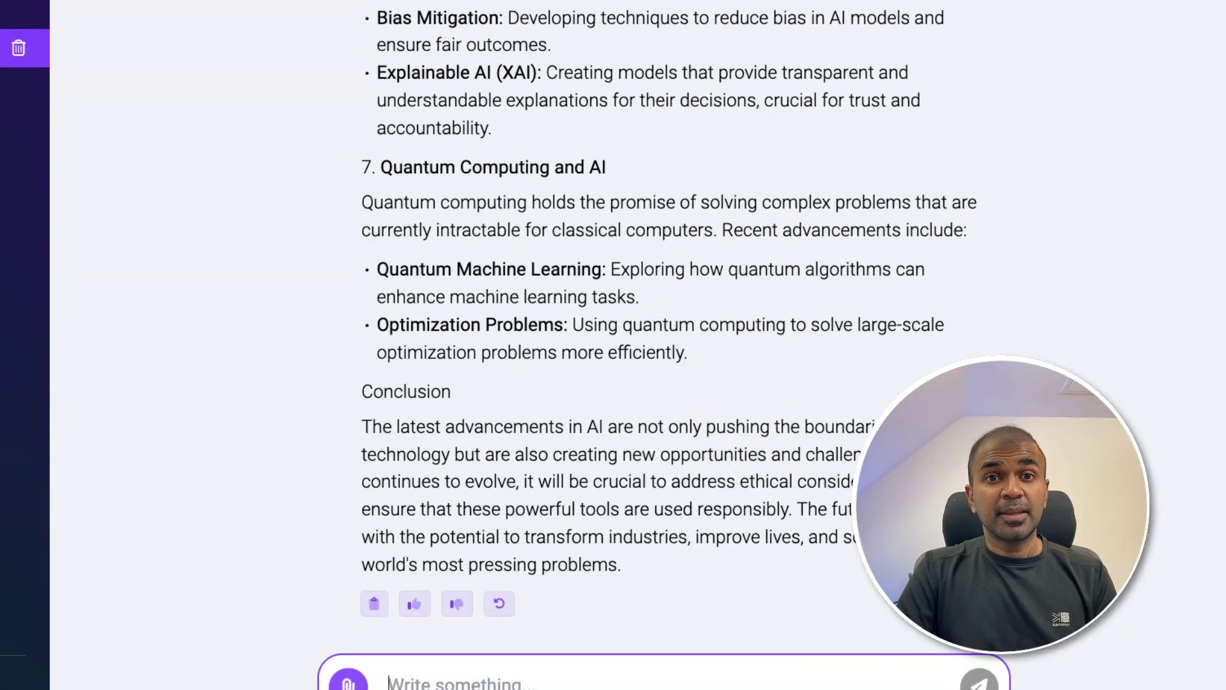
pyautogui.scroll(20, 712, 246)
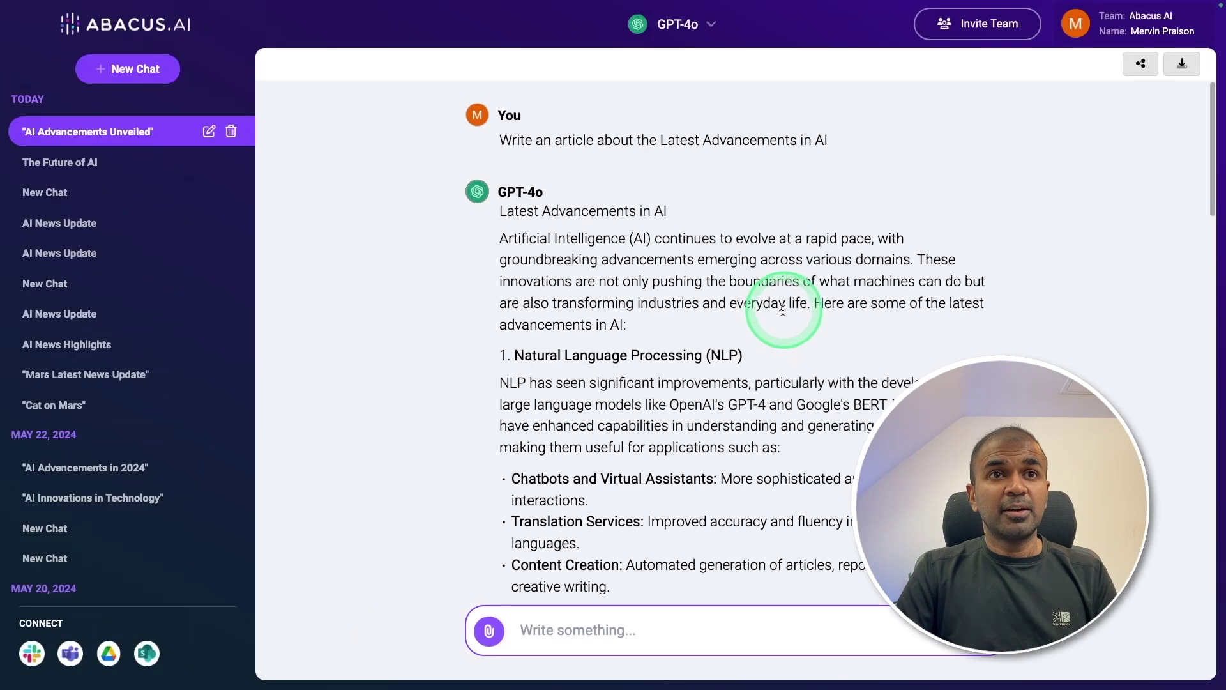
# Copy the article prompt and send it to Llama-3 in a new chat
pyautogui.moveTo(870, 143); pyautogui.dragTo(501, 143)
pyautogui.press('super+c')
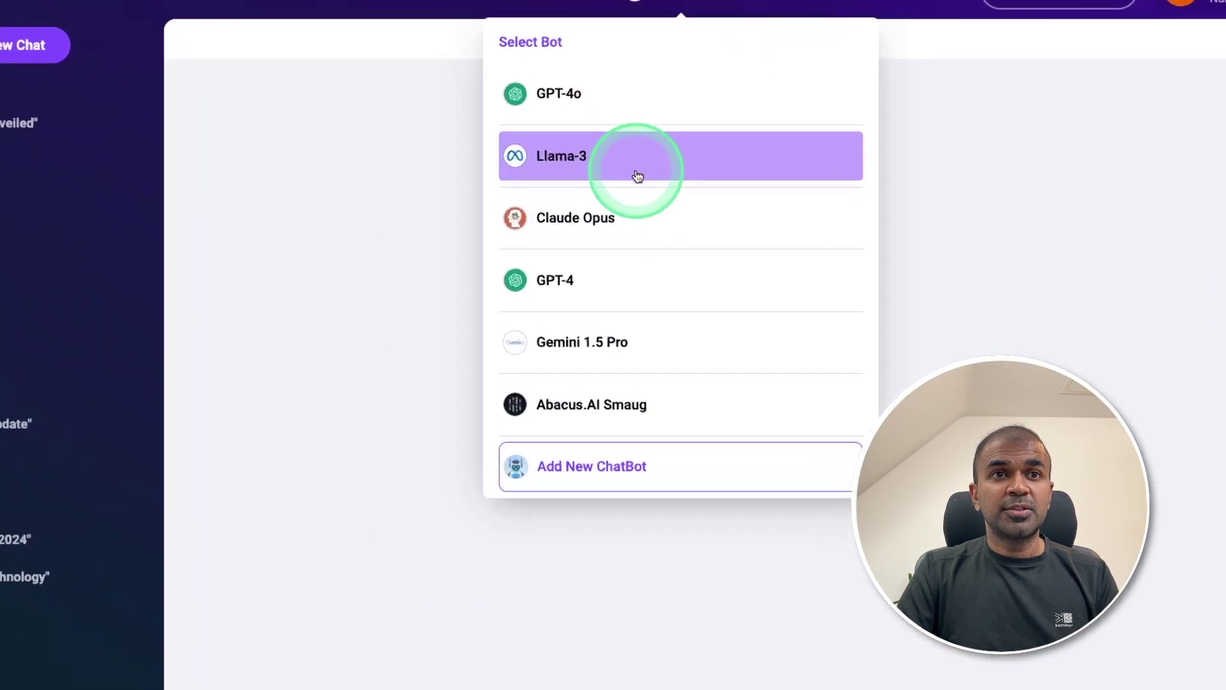
pyautogui.click(638, 179)
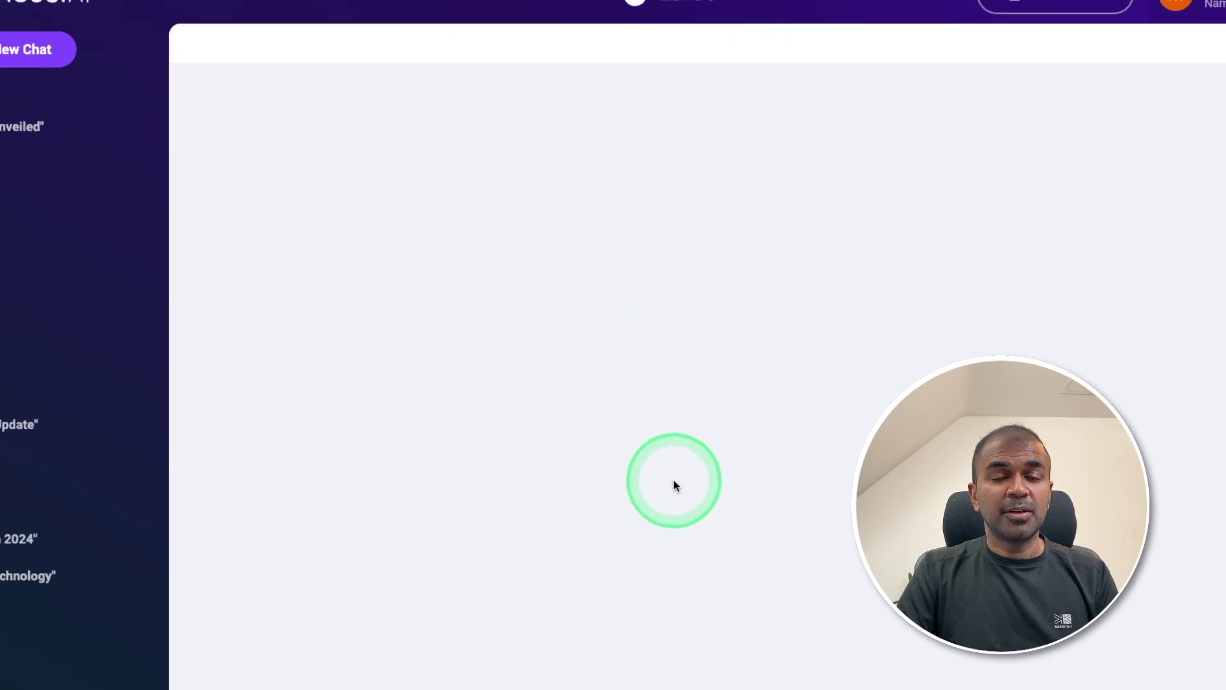
pyautogui.press('super+v')
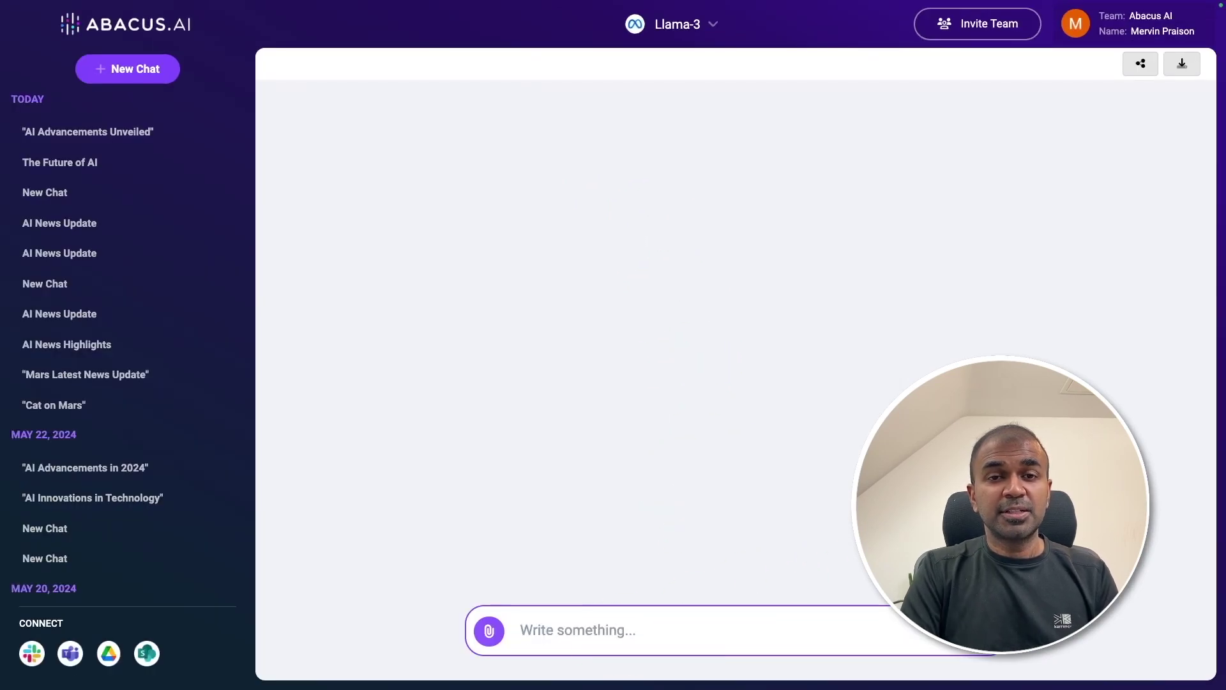
pyautogui.press('Return')
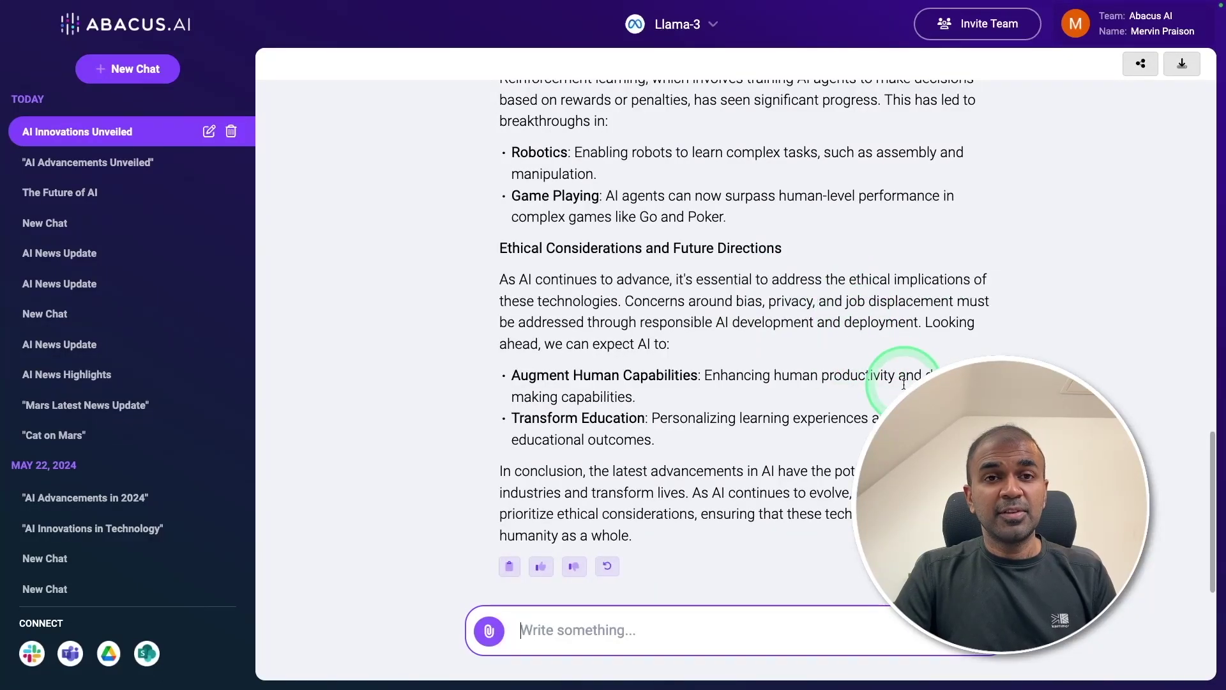
pyautogui.scroll(20, 904, 384)
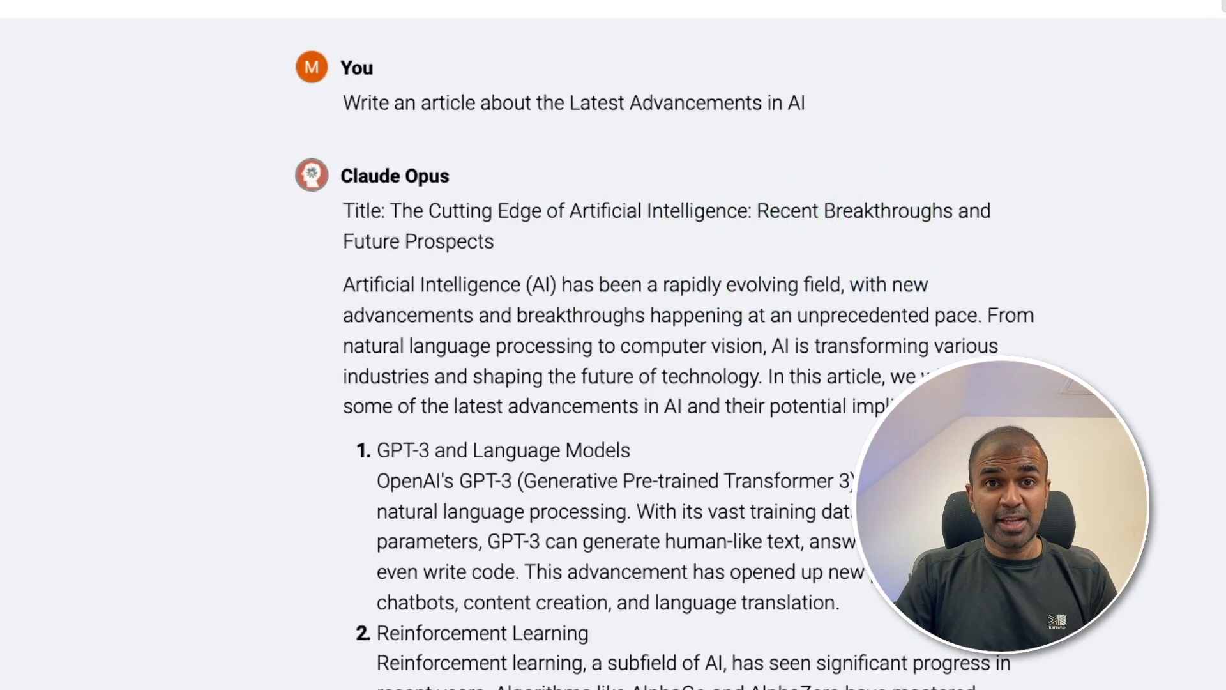
# Attach the 2024 AI advancements PDF and ask Claude Opus 'AI Advancement in 2024'
pyautogui.click(487, 624)
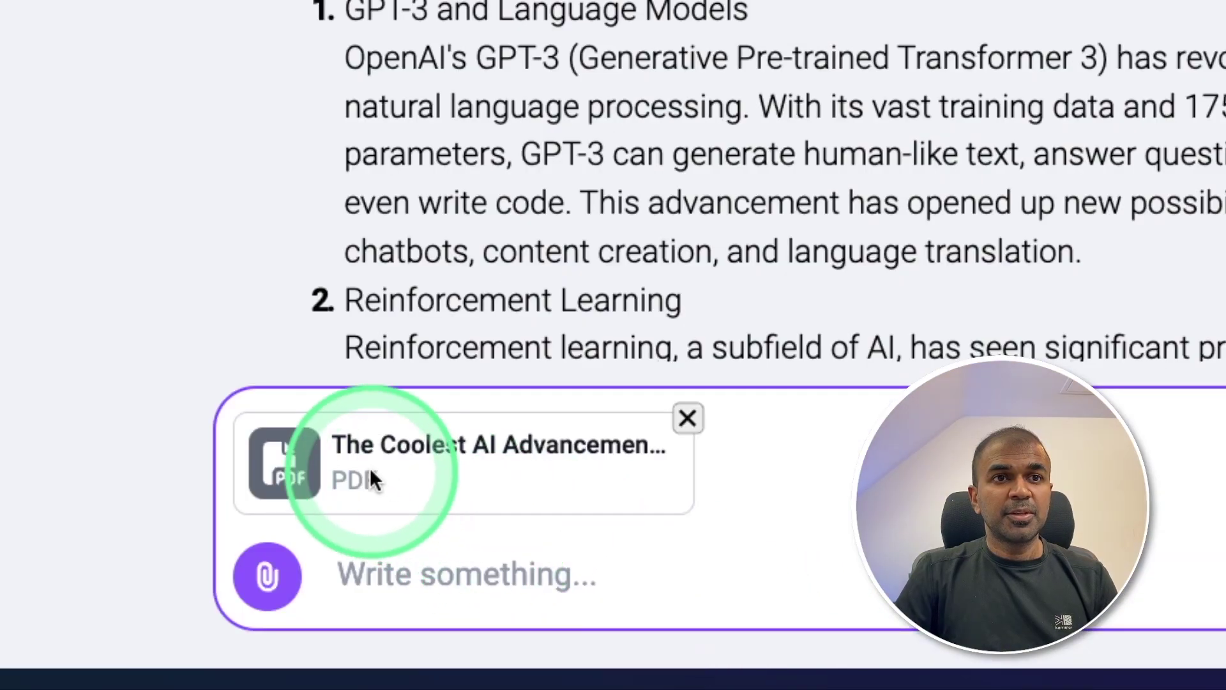
pyautogui.click(516, 567)
pyautogui.click(894, 542)
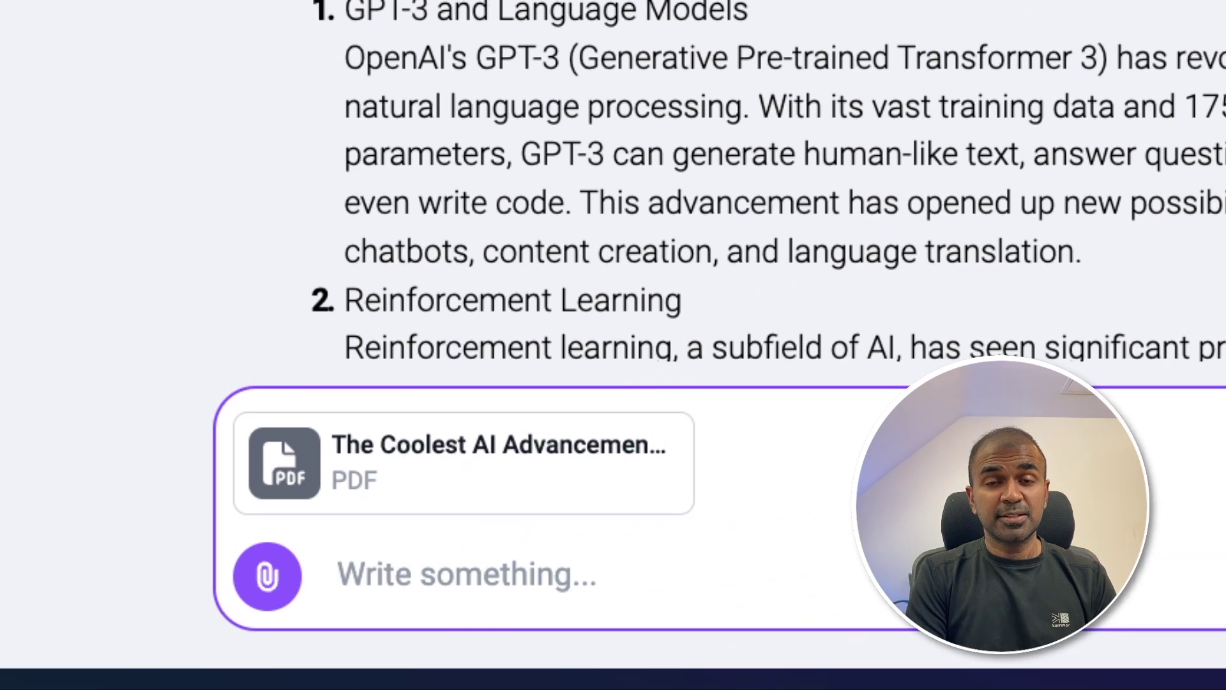
pyautogui.write('AI Advancement in')
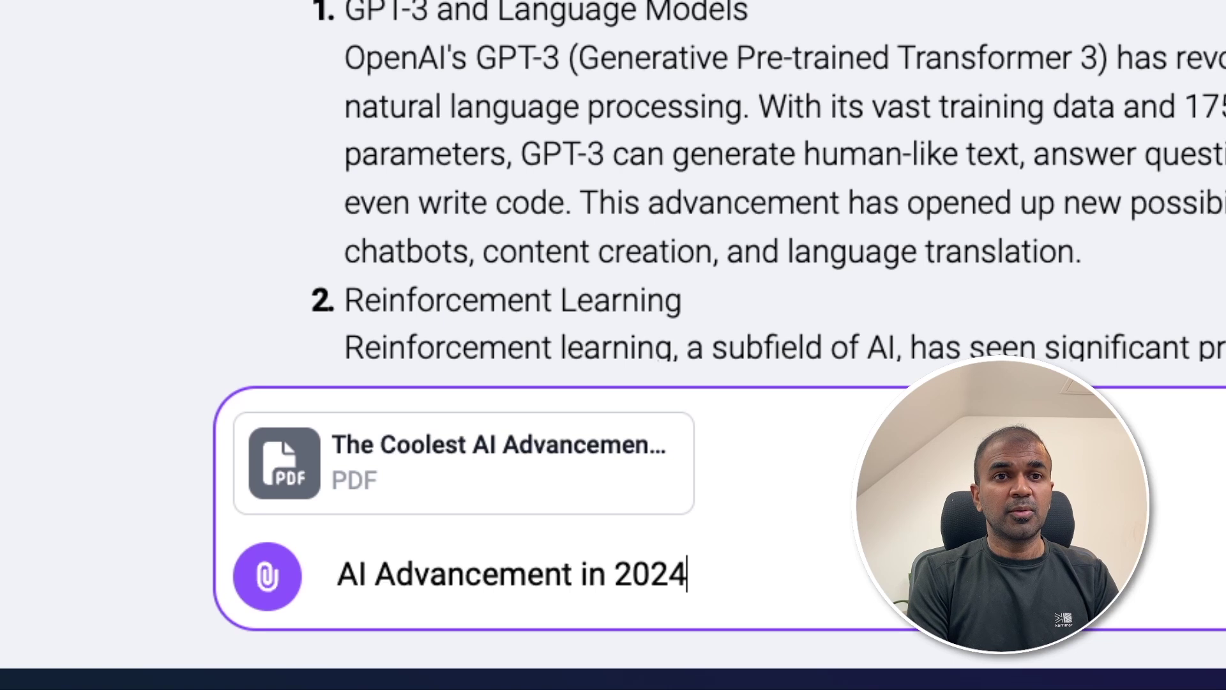
pyautogui.write(' 2024')
pyautogui.press('Return')
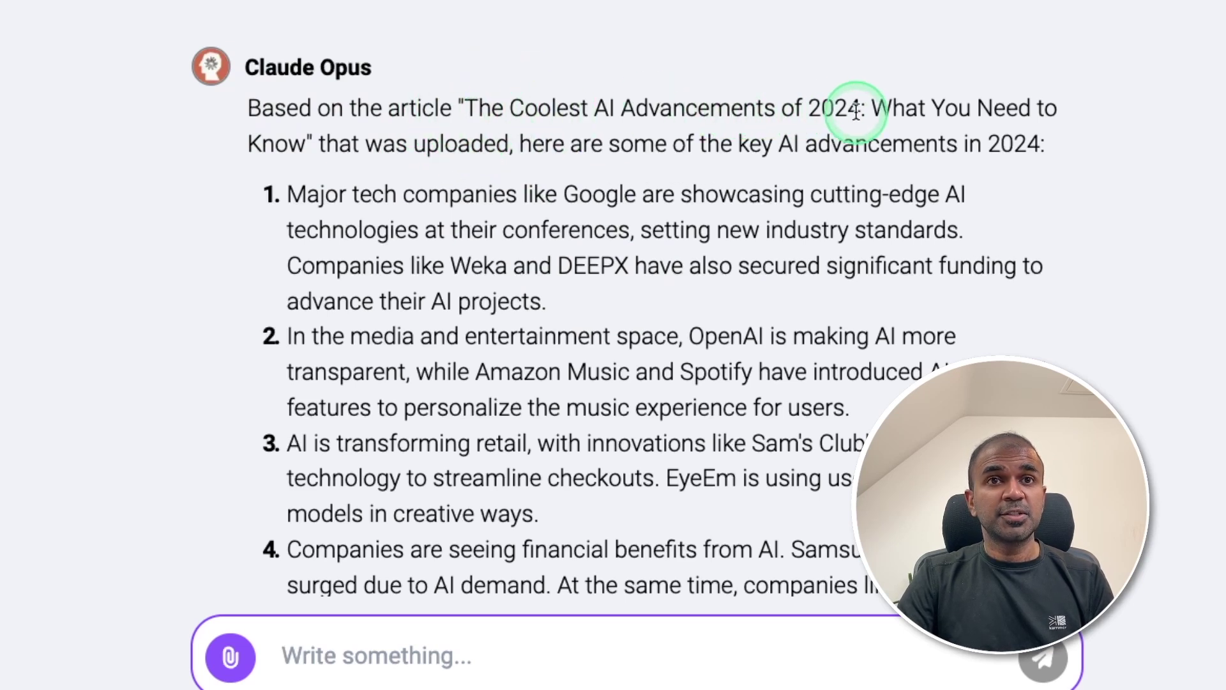
# Review the summary's sources, then start a new GPT-4o chat
pyautogui.scroll(-7, 740, 274)
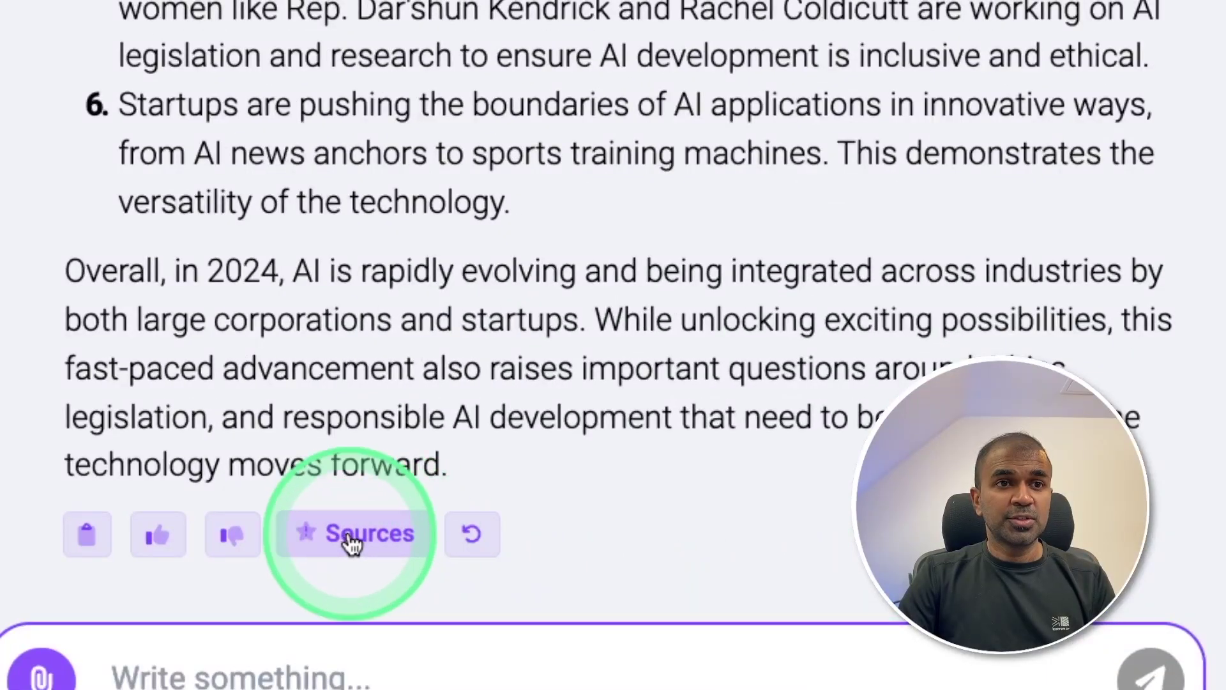
pyautogui.click(351, 539)
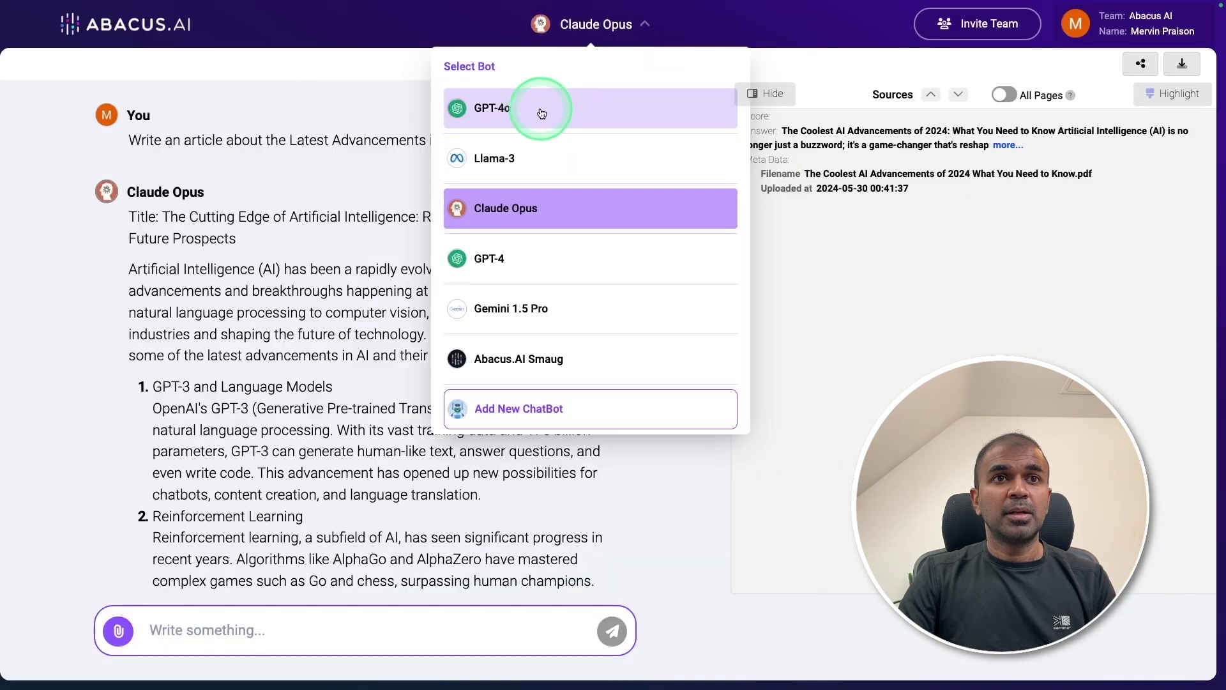
pyautogui.click(542, 109)
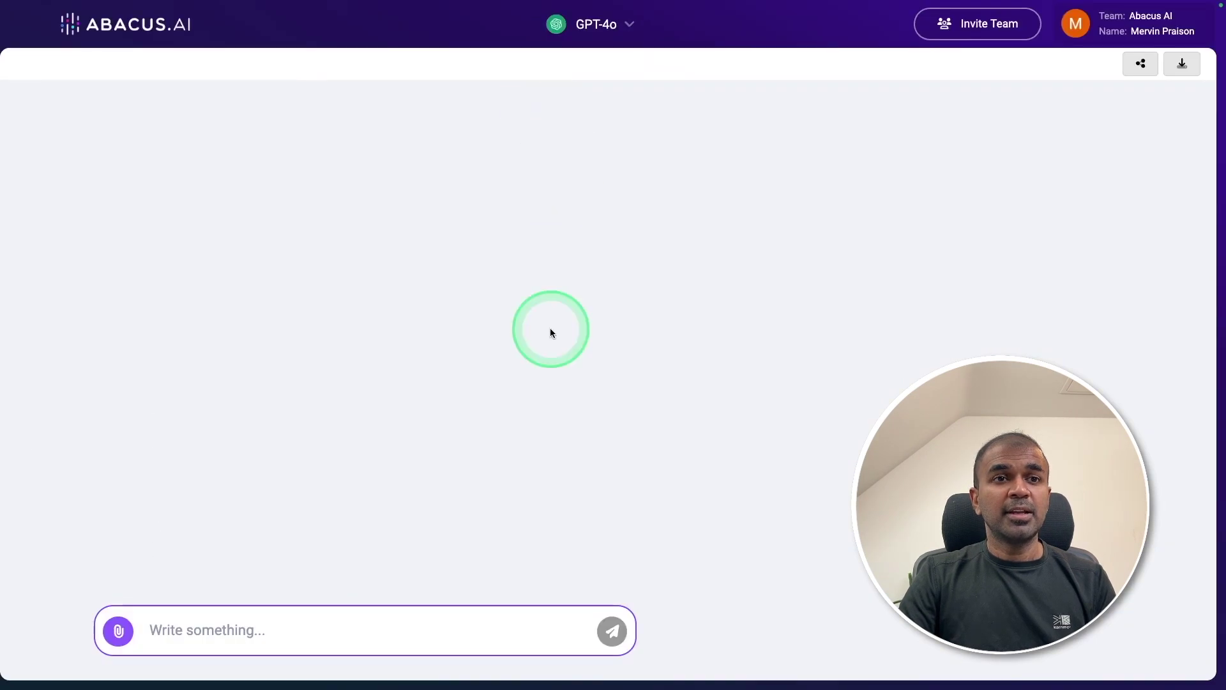
# Ask GPT-4o to 'Create a realistic image of Cat in Mars'
pyautogui.rightClick(314, 629)
pyautogui.click(607, 569)
pyautogui.write('Create a ')
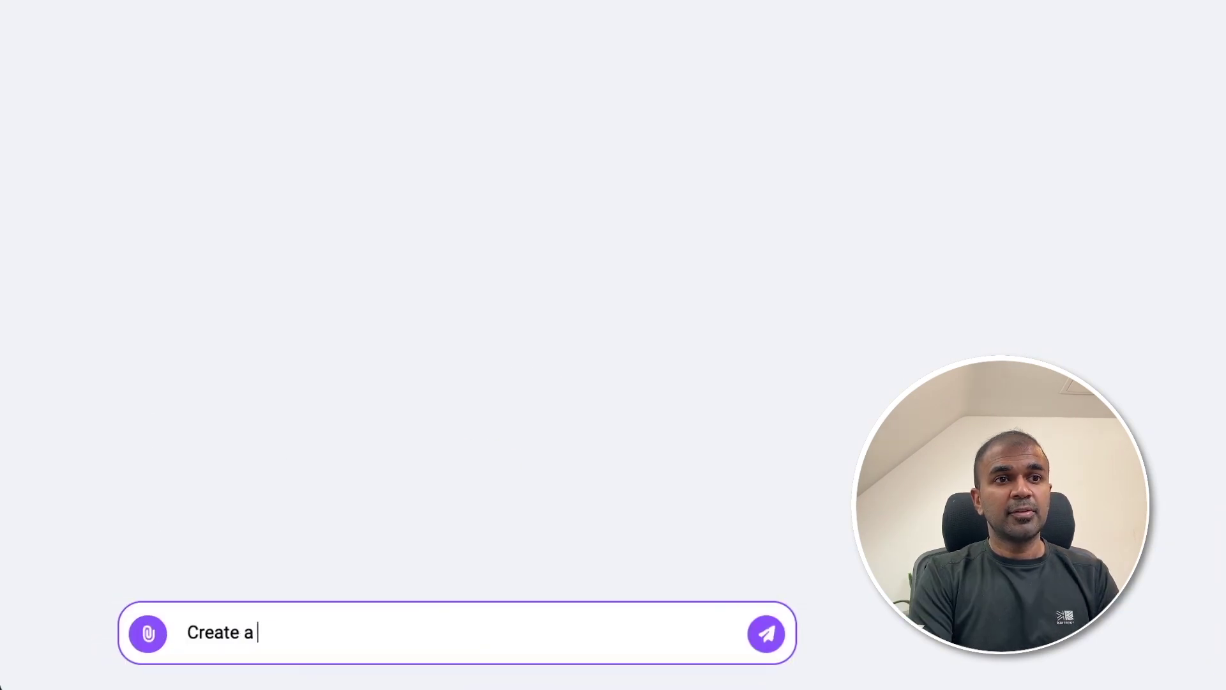
pyautogui.write('realistic imag')
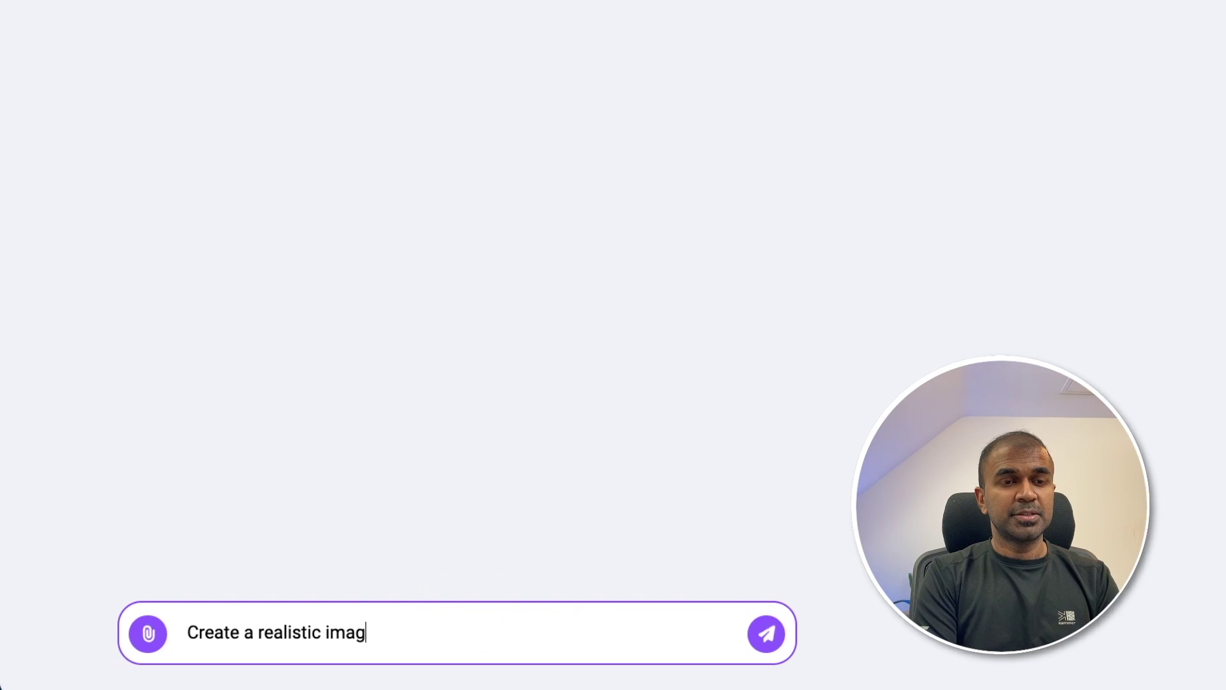
pyautogui.write('e of Cat in Mars')
pyautogui.press('Return')
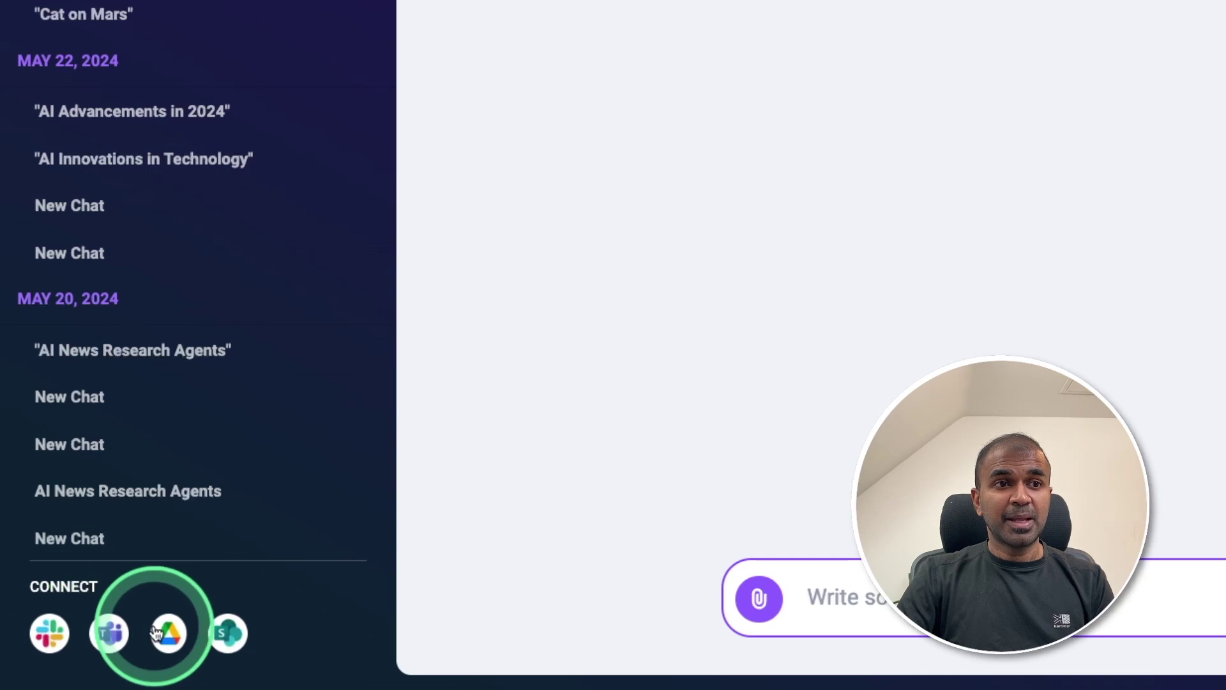
# Open Connected Services and browse the new-connector list of services like Google Drive and Slack
pyautogui.click(51, 632)
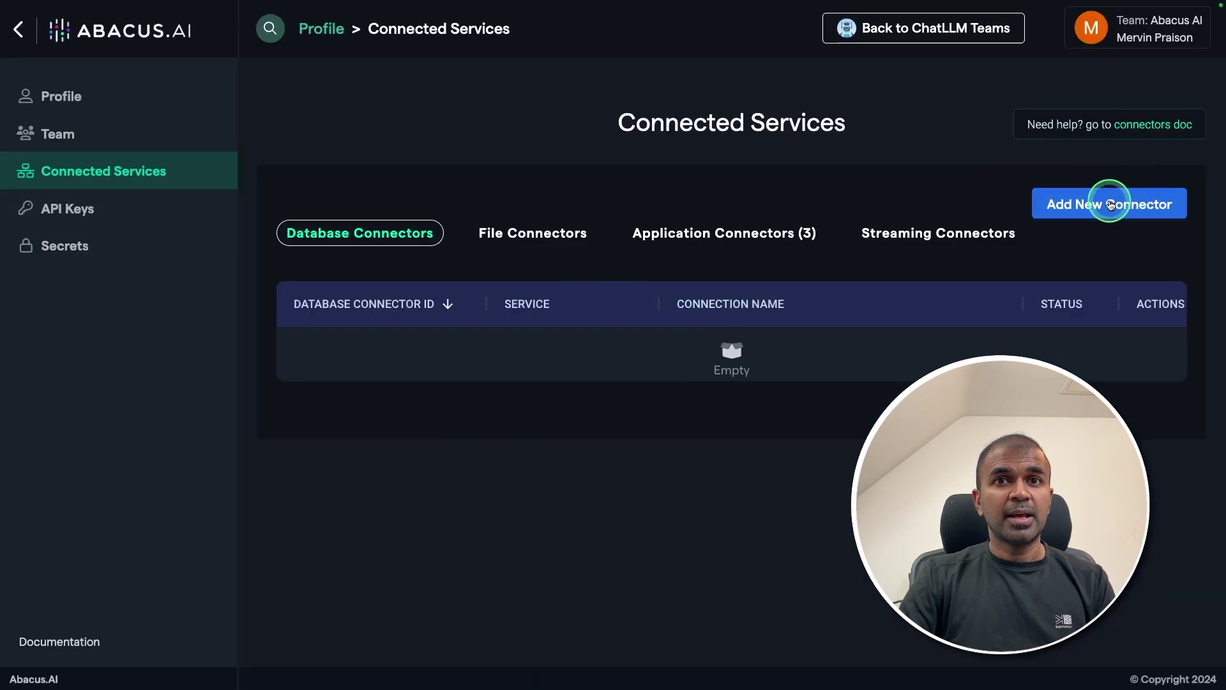
pyautogui.click(1111, 205)
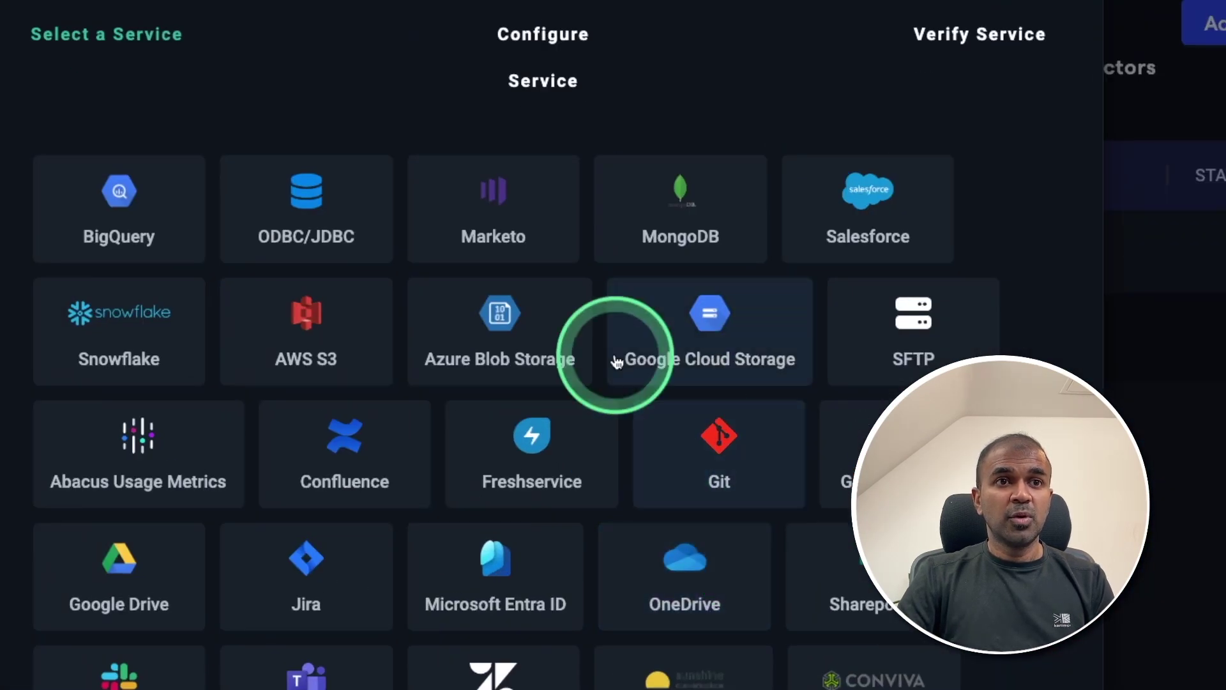
pyautogui.scroll(-1, 703, 550)
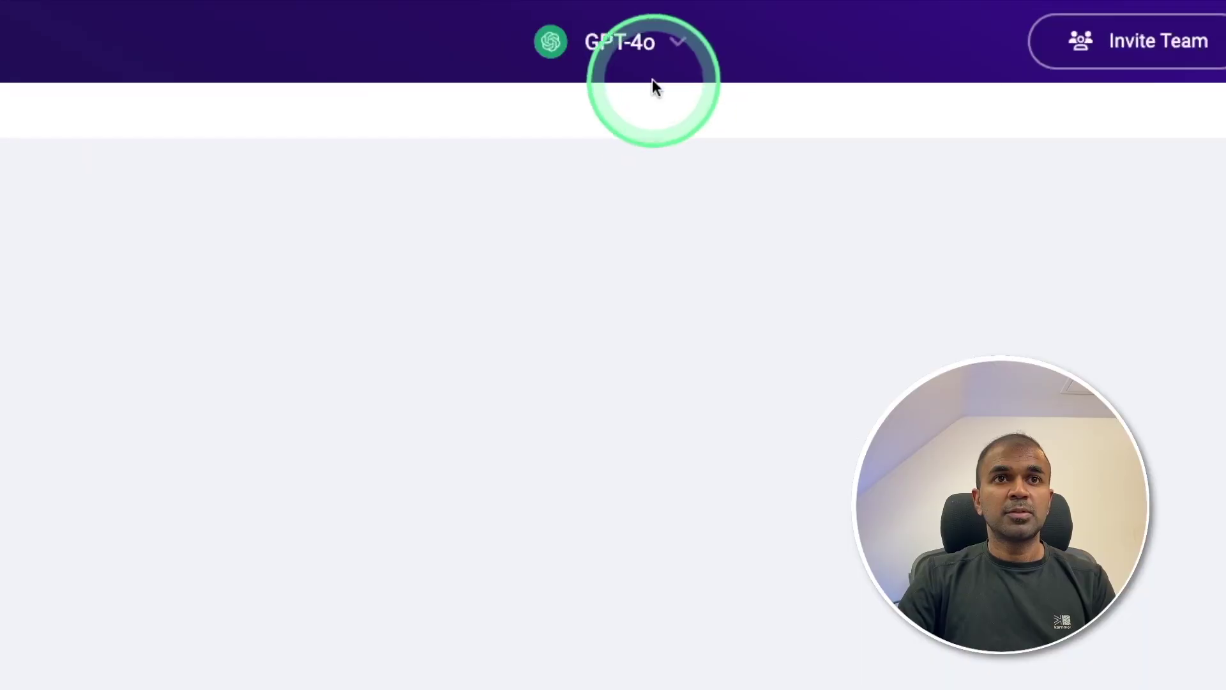
# Create a new Custom Chatbot project from the bot list's Add New ChatBot option
pyautogui.click(646, 58)
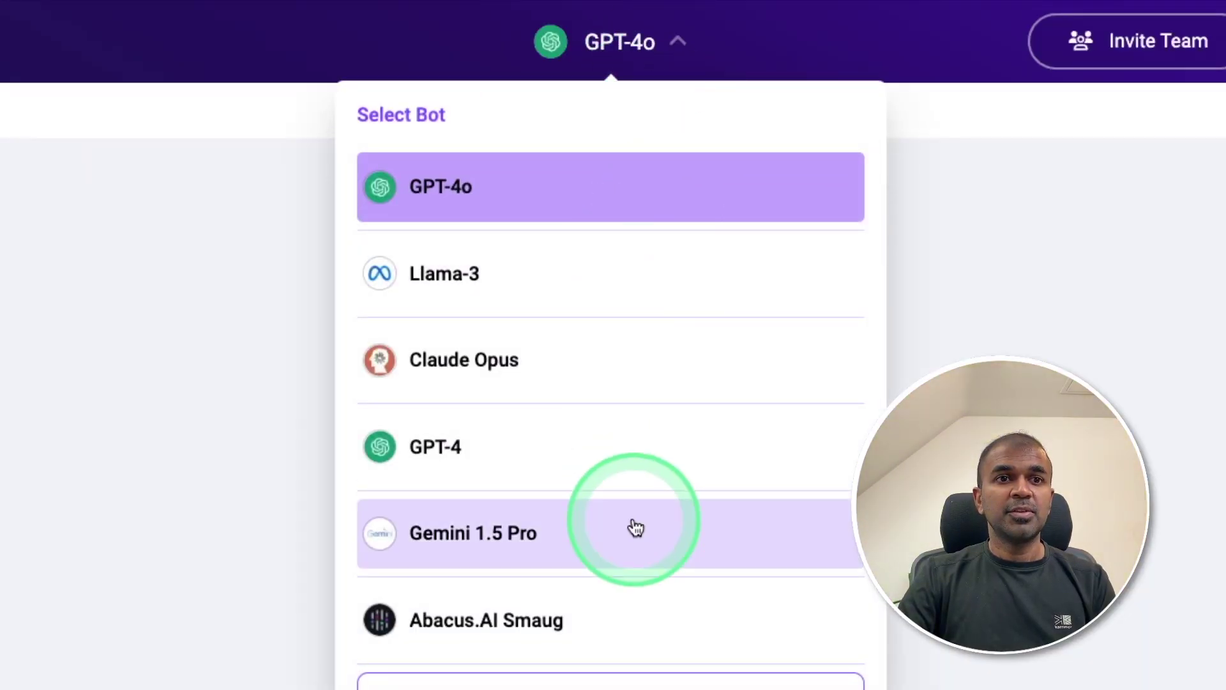
pyautogui.click(530, 683)
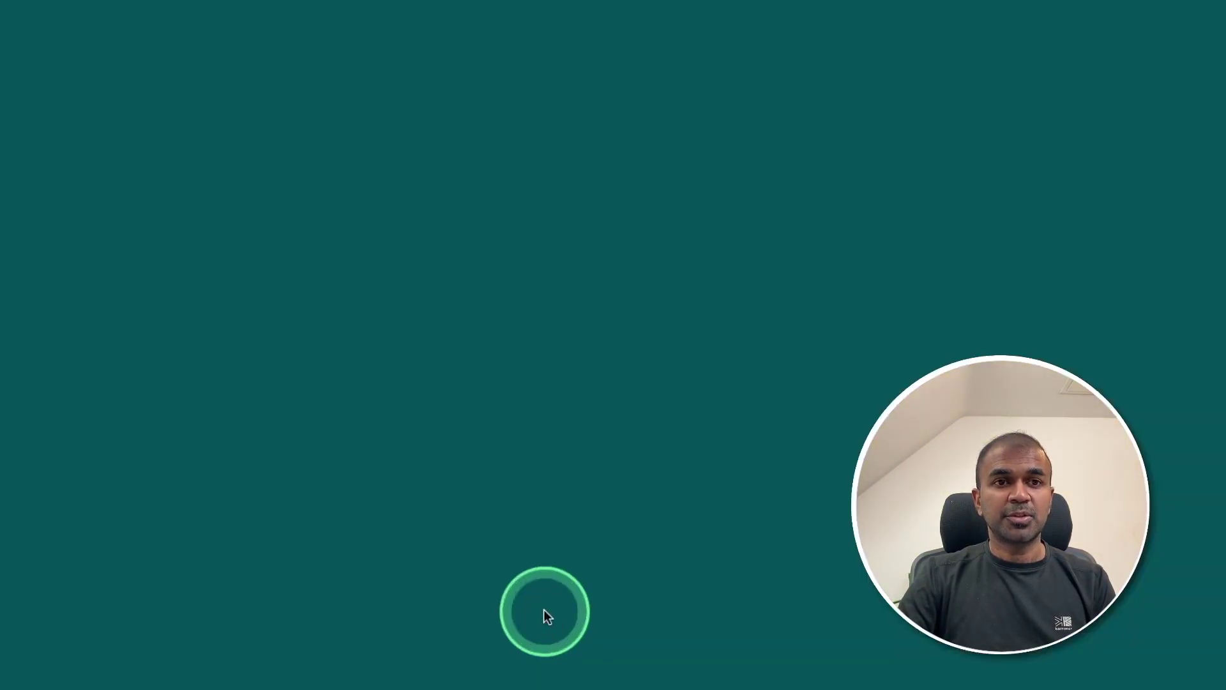
pyautogui.click(1205, 140)
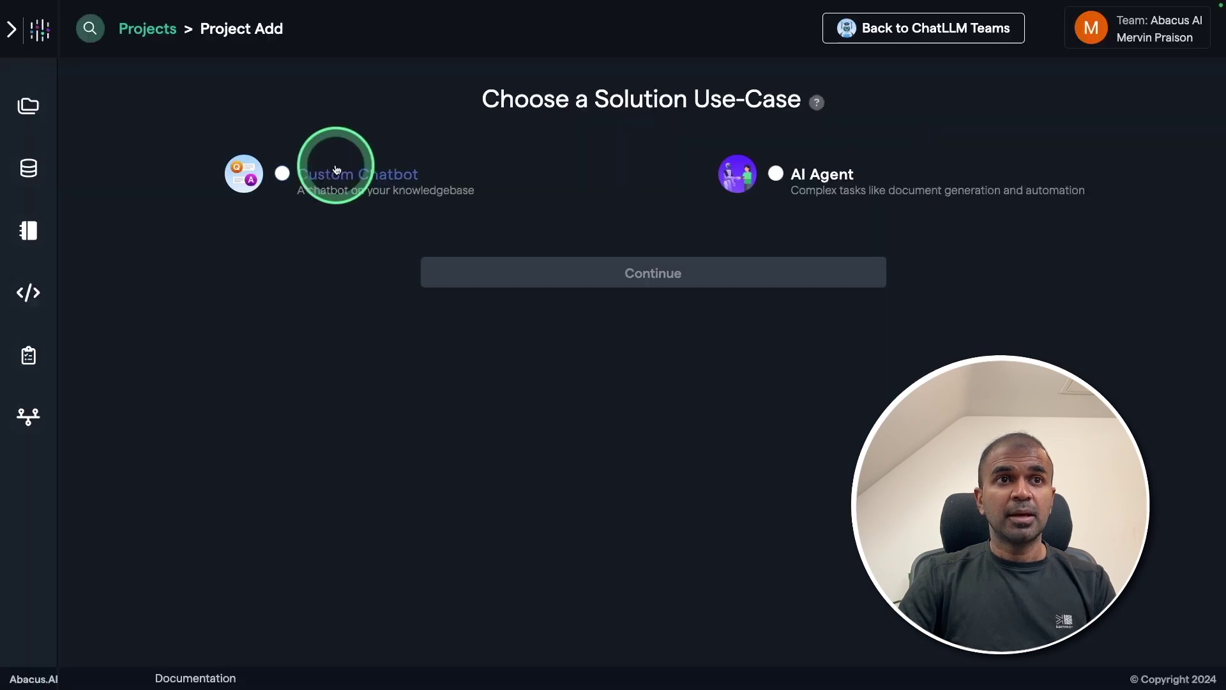
pyautogui.click(281, 168)
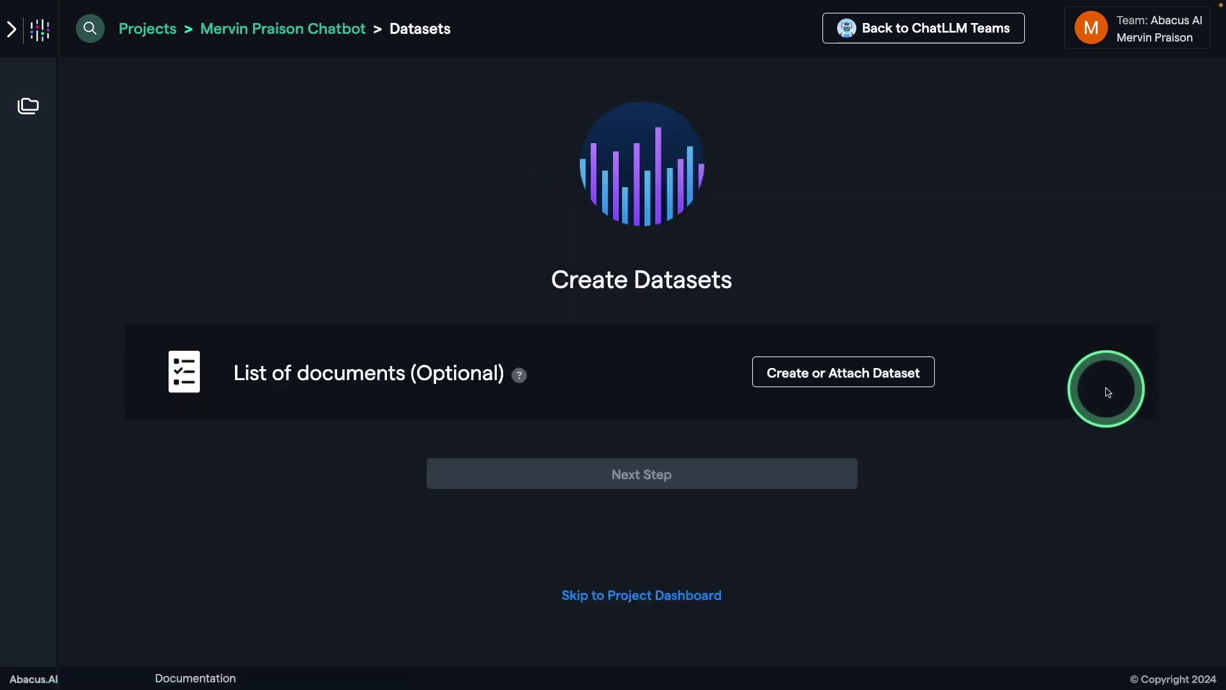
pyautogui.click(820, 381)
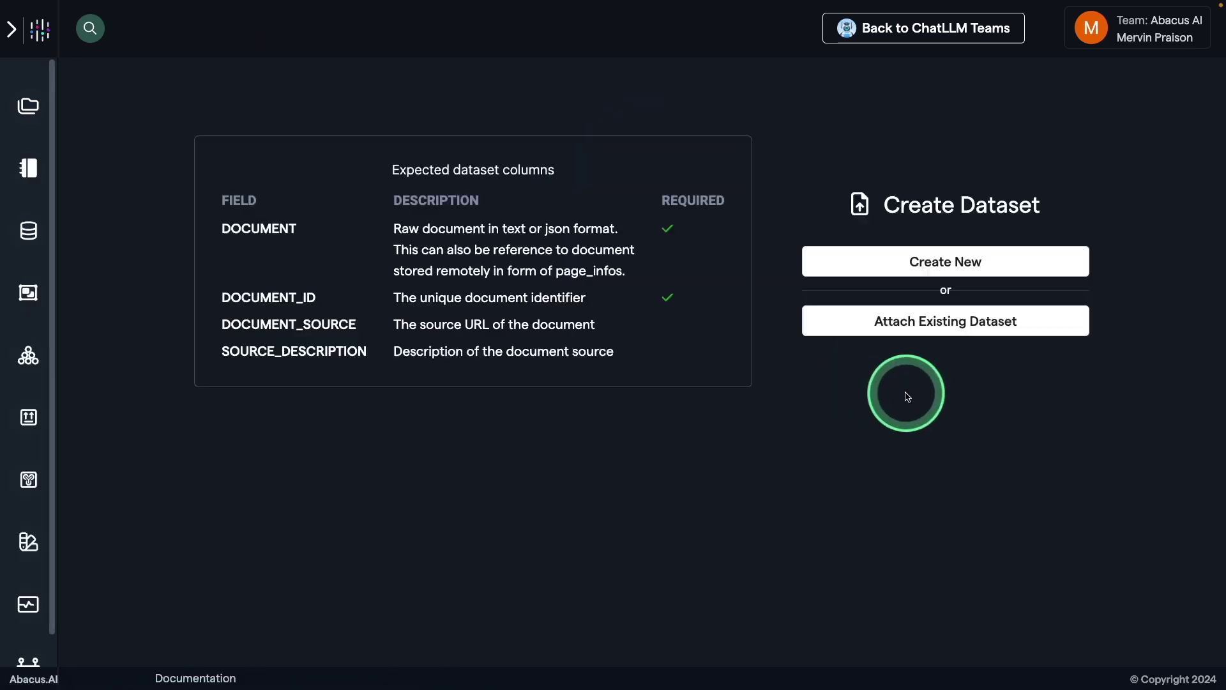
pyautogui.click(958, 326)
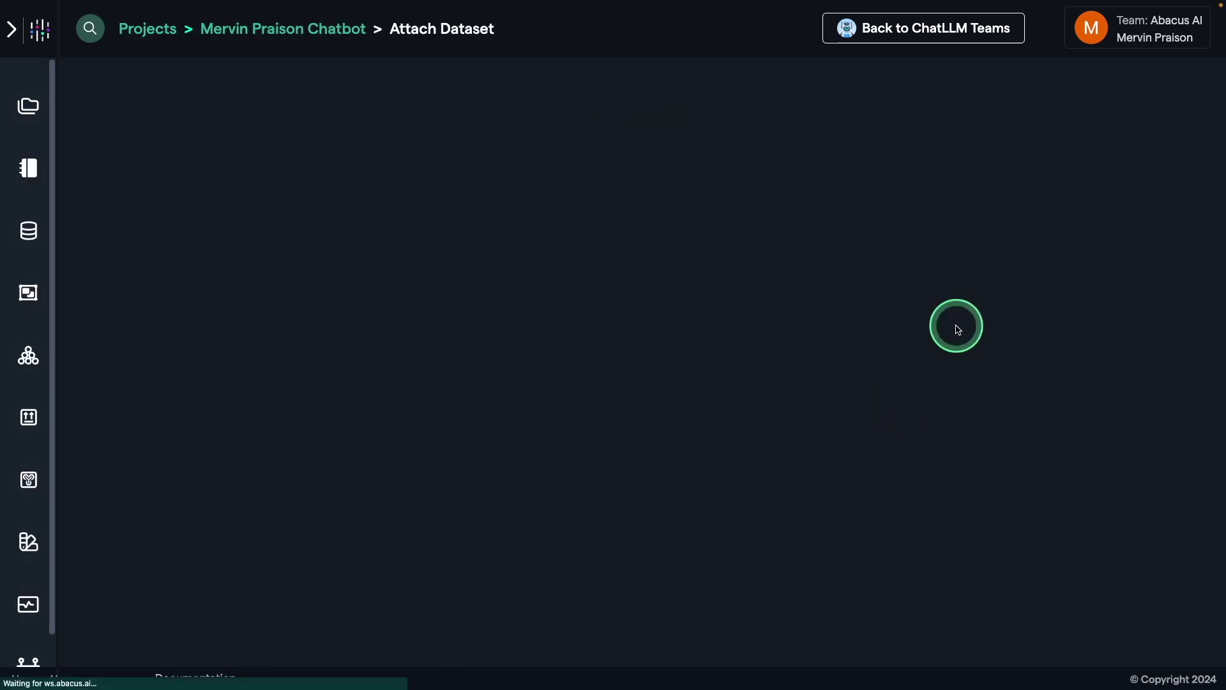
pyautogui.click(665, 185)
pyautogui.click(682, 270)
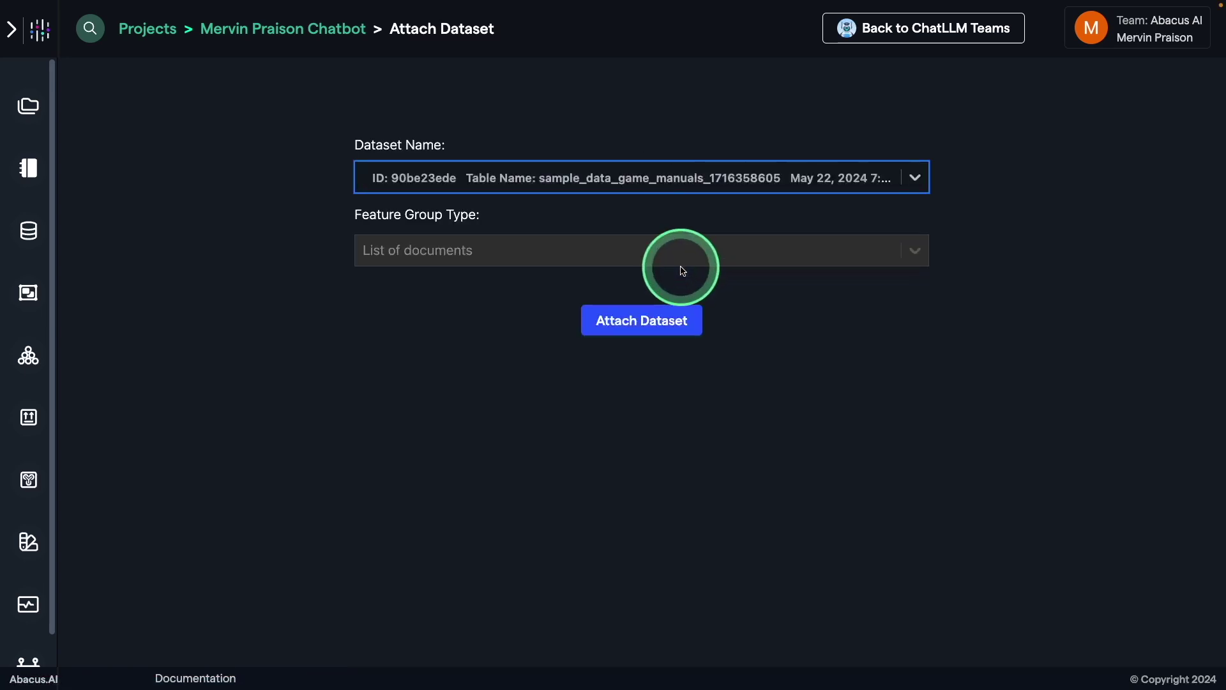
pyautogui.click(651, 320)
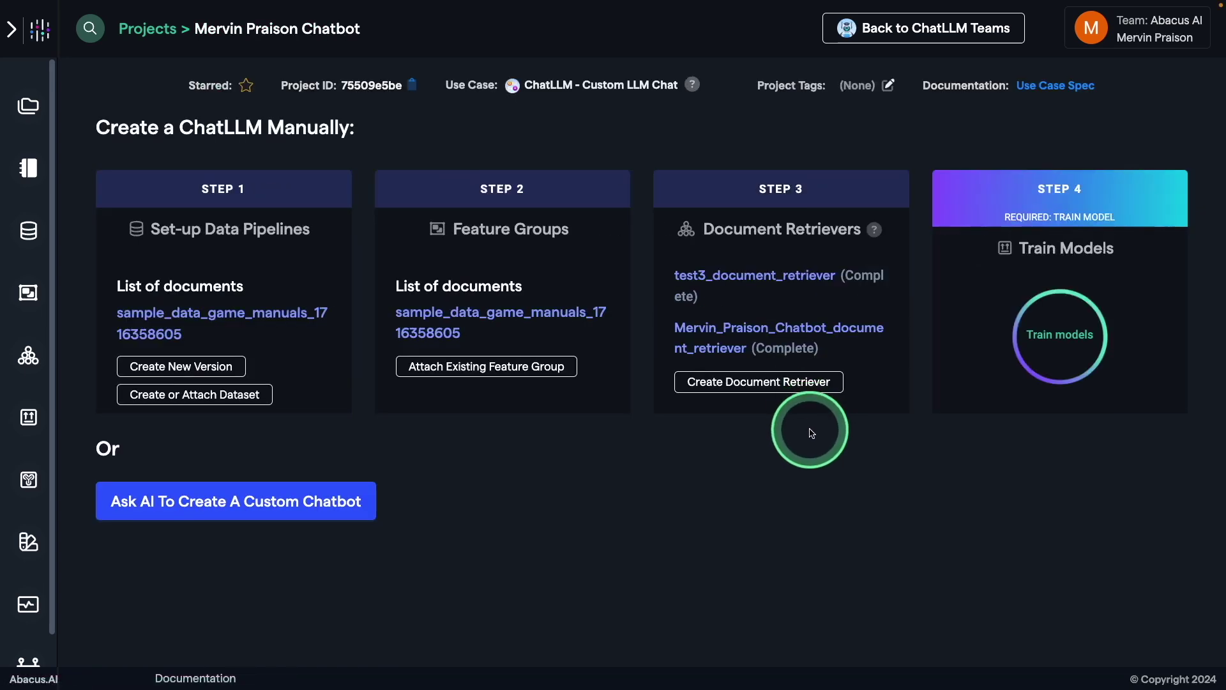
# Run the Co-Pilot with the pasted chatbot specification, then open the Train Models form
pyautogui.click(237, 518)
pyautogui.write('I want a chatbot which looks at the product specification data in Feature Group and answers customer queries on it with some jokes to go along.')
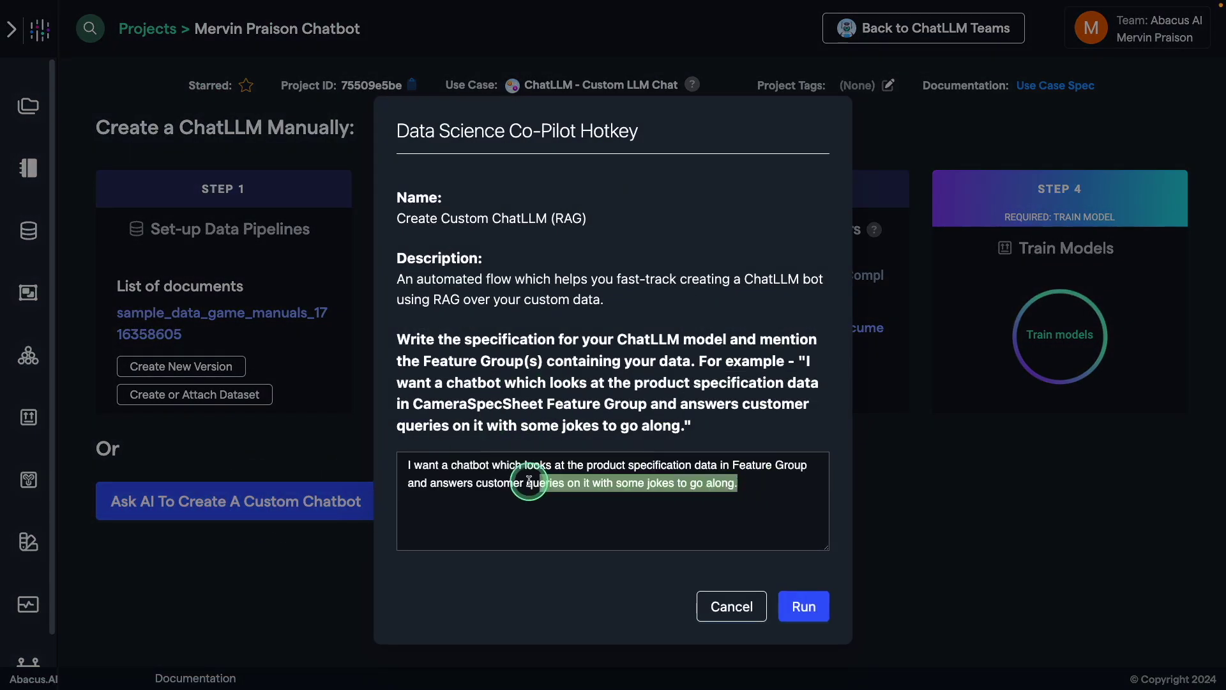
pyautogui.moveTo(528, 480); pyautogui.dragTo(413, 461)
pyautogui.click(804, 606)
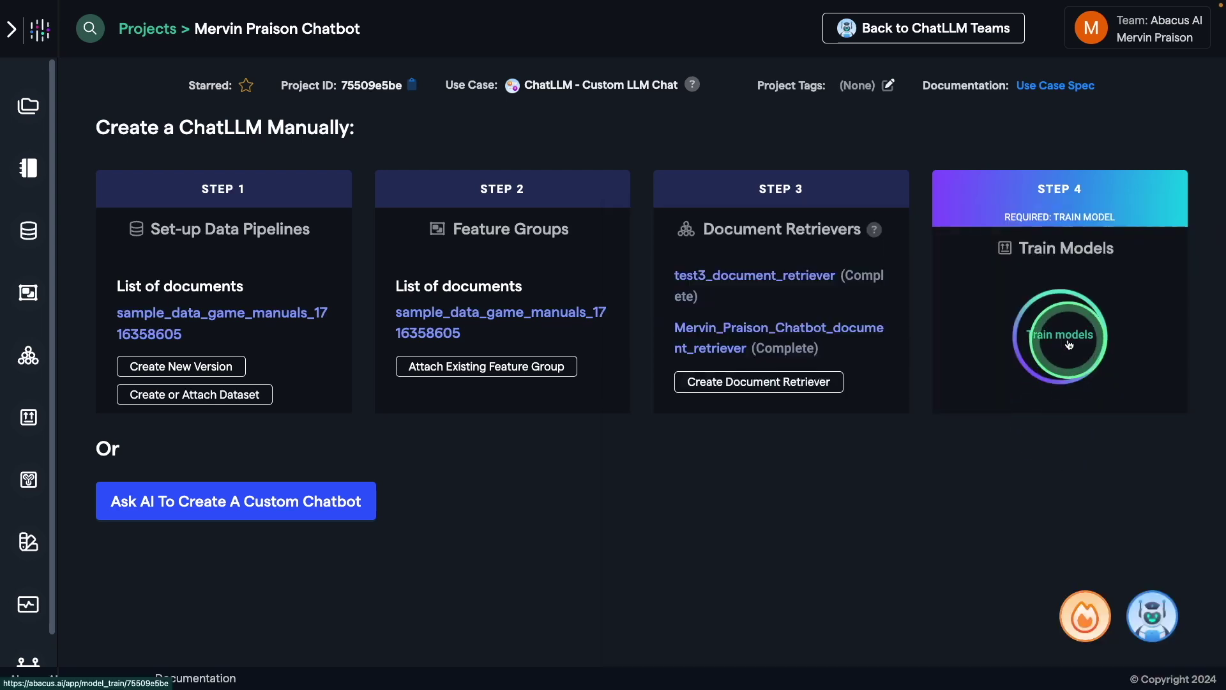
pyautogui.click(1064, 340)
# Train the chatbot model and deploy it as a named Offline Batch + RealTime deployment
pyautogui.scroll(-2, 650, 608)
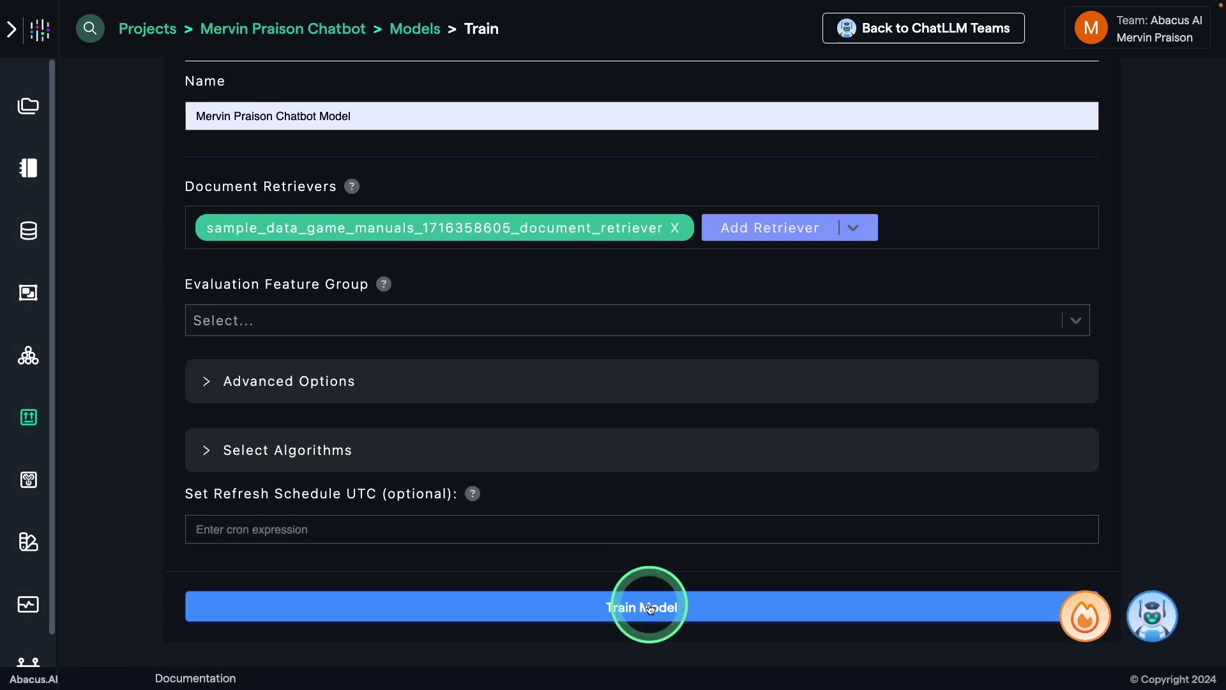
pyautogui.click(650, 608)
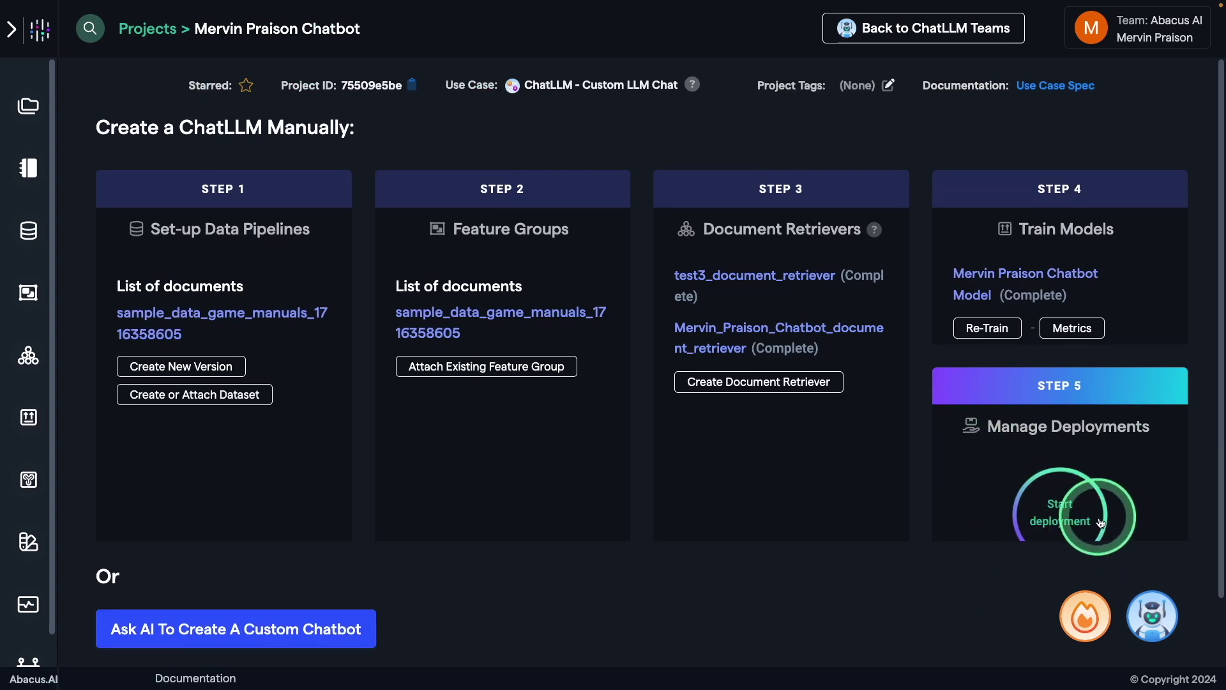
pyautogui.click(1062, 511)
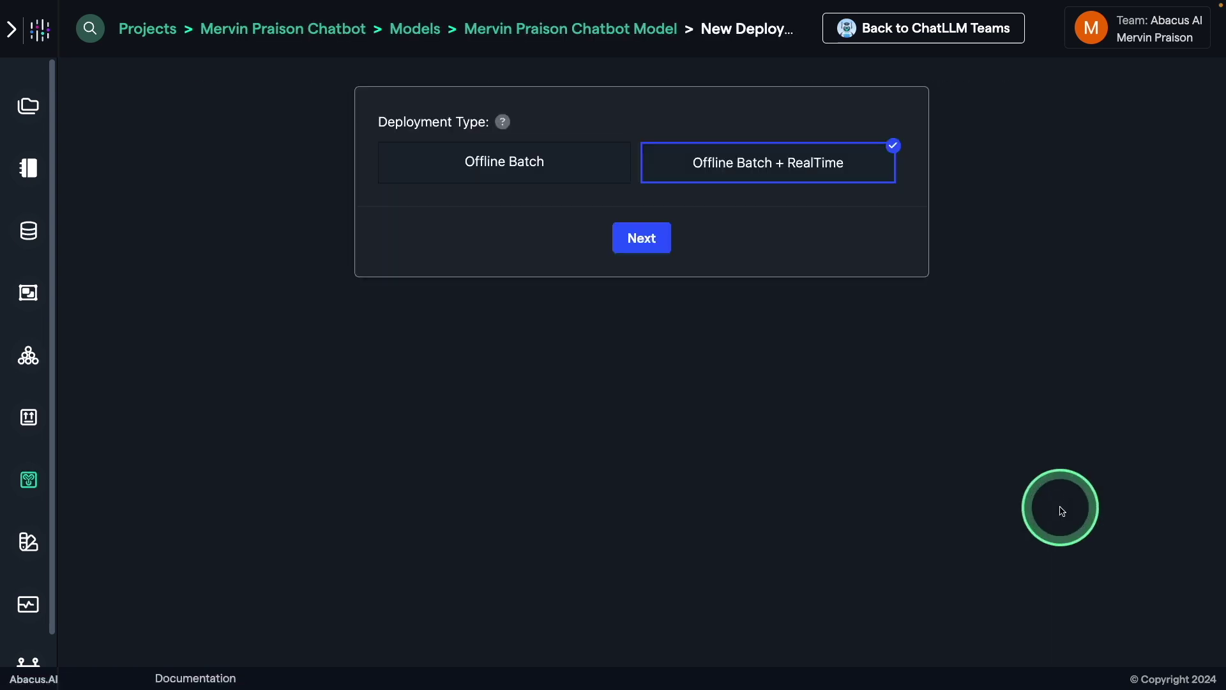
pyautogui.click(644, 237)
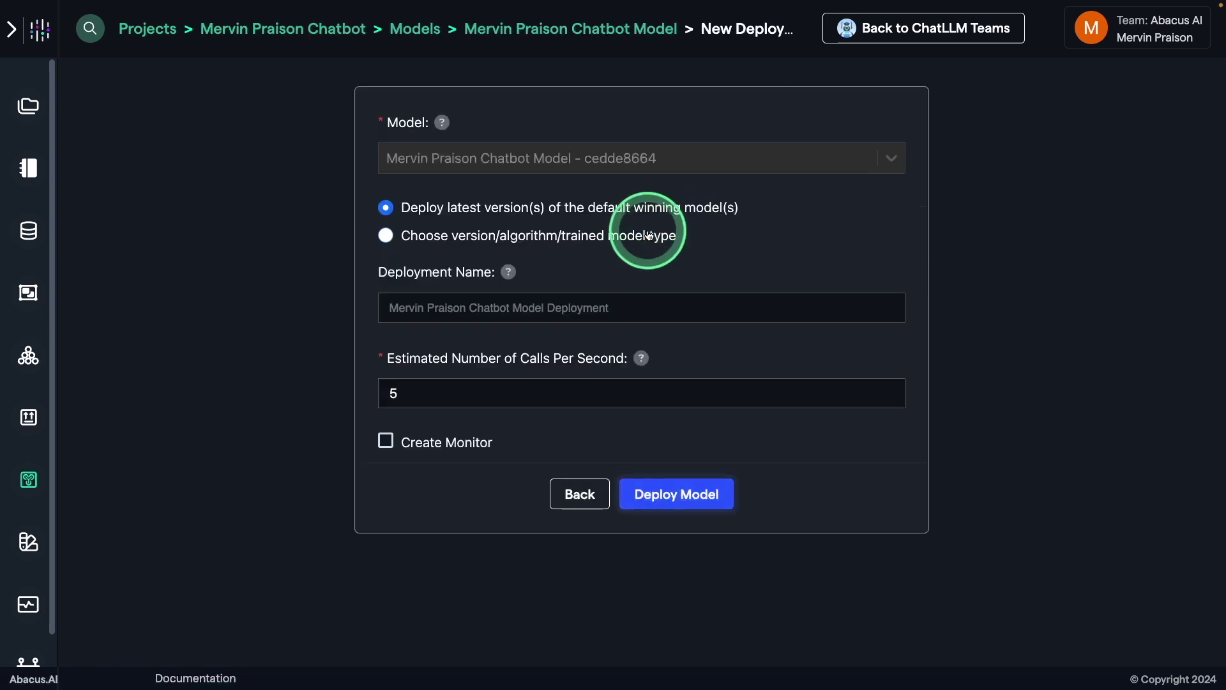
pyautogui.click(632, 295)
pyautogui.write('Mervin Praison Deployment')
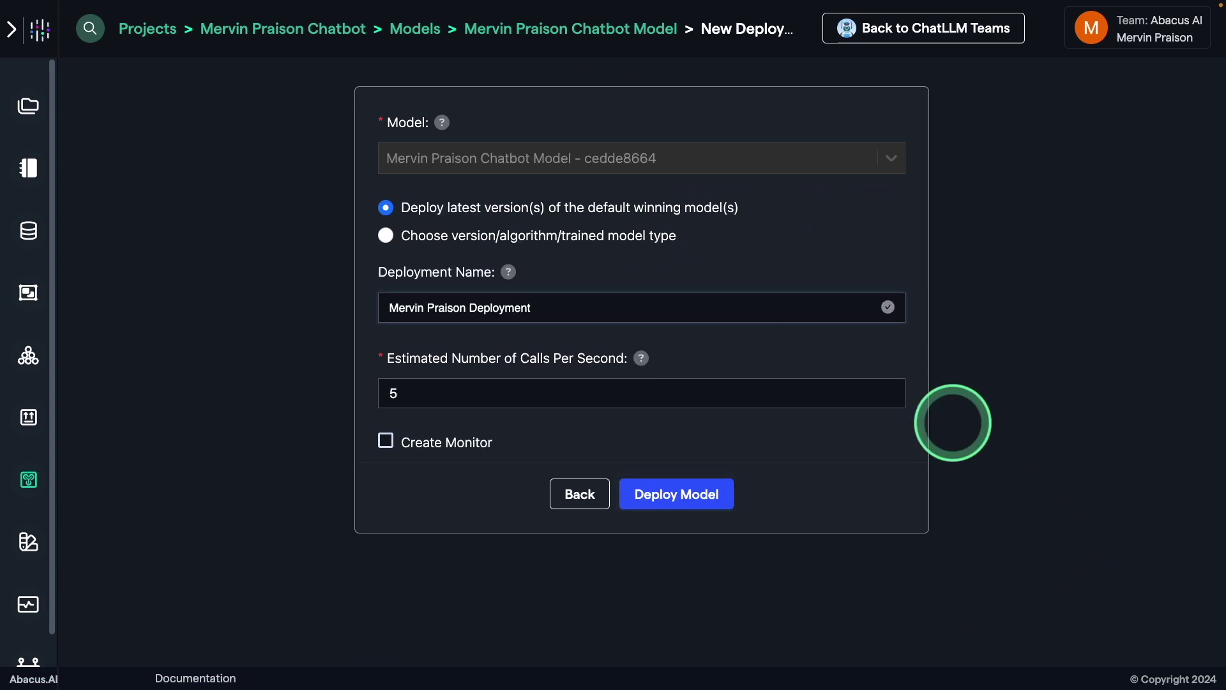
pyautogui.click(682, 501)
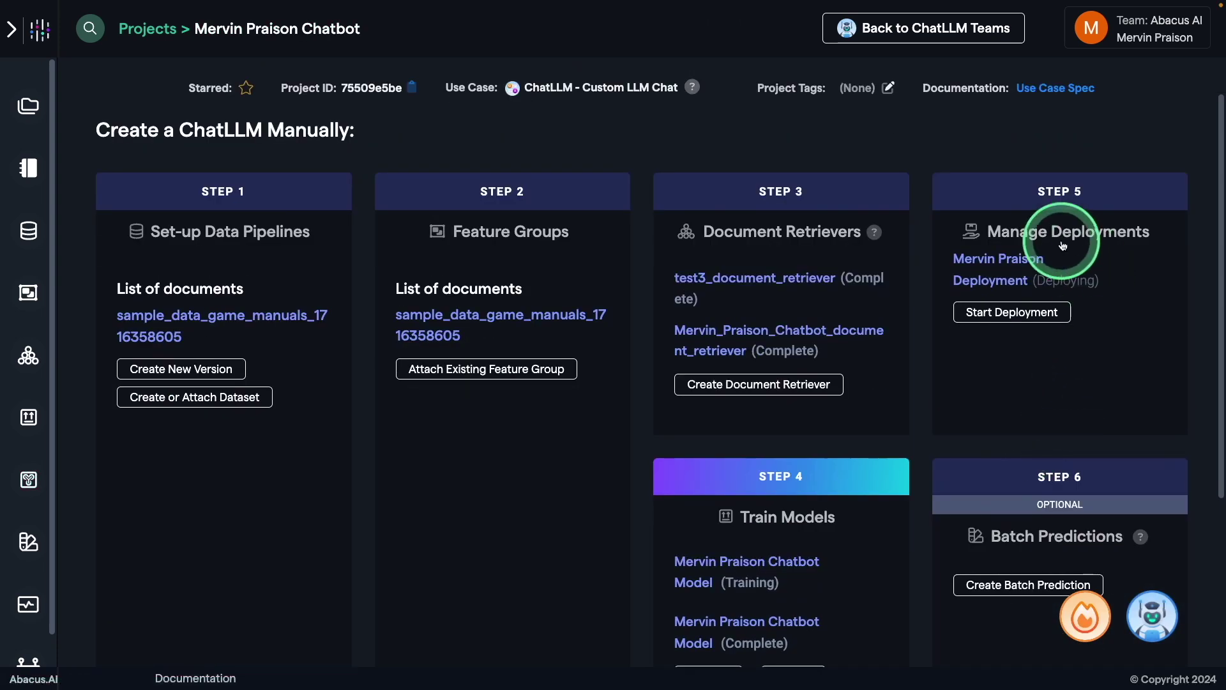
# Open the new deployment's details page and then its Dashboard
pyautogui.click(1012, 274)
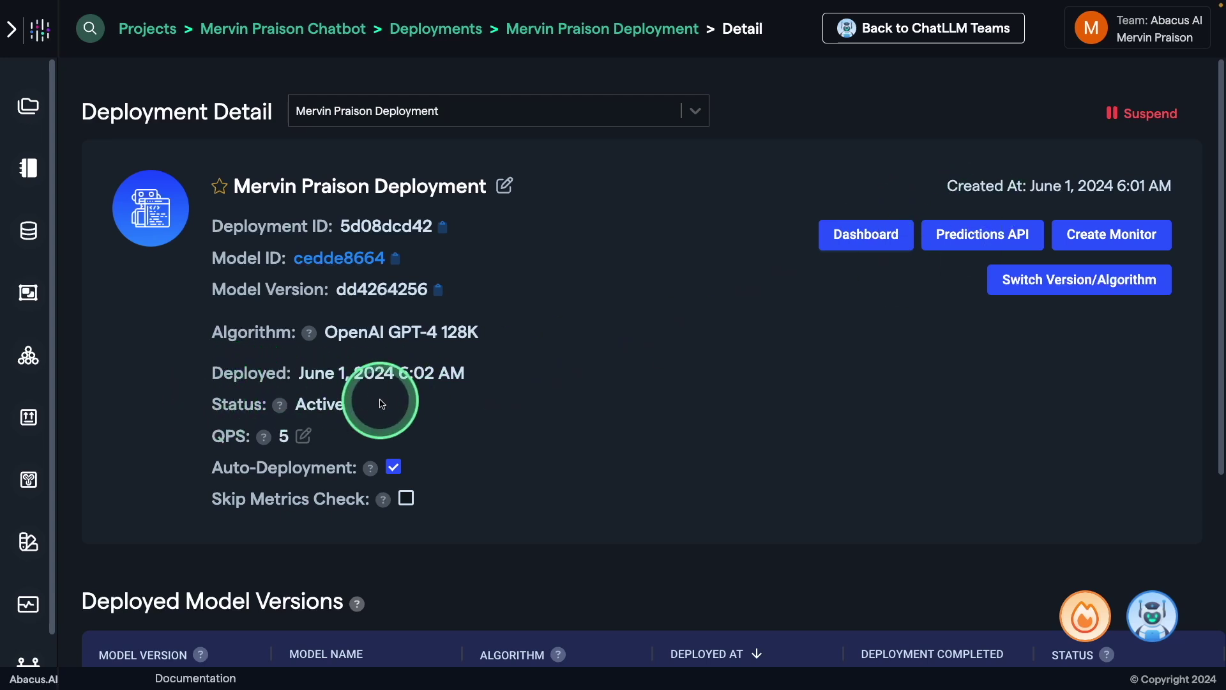
pyautogui.click(866, 241)
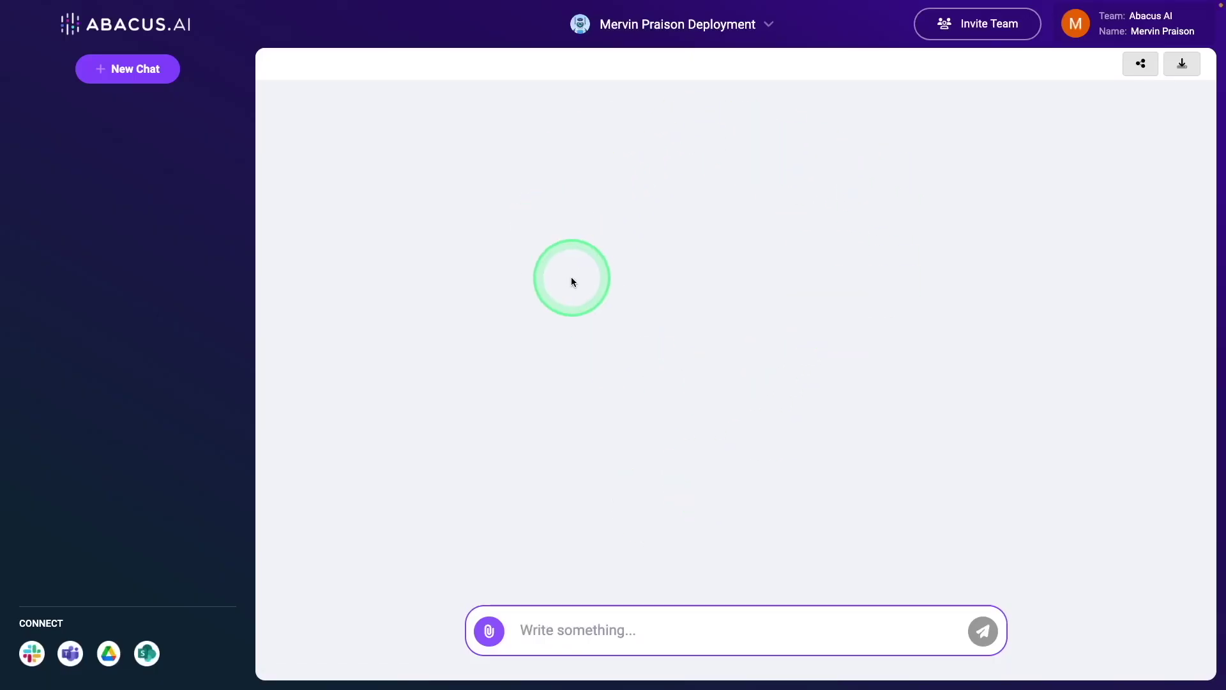
# Show the Select Bot list with the custom deployment beside GPT-4o, Claude Opus and Gemini 1.5 Pro
pyautogui.click(765, 27)
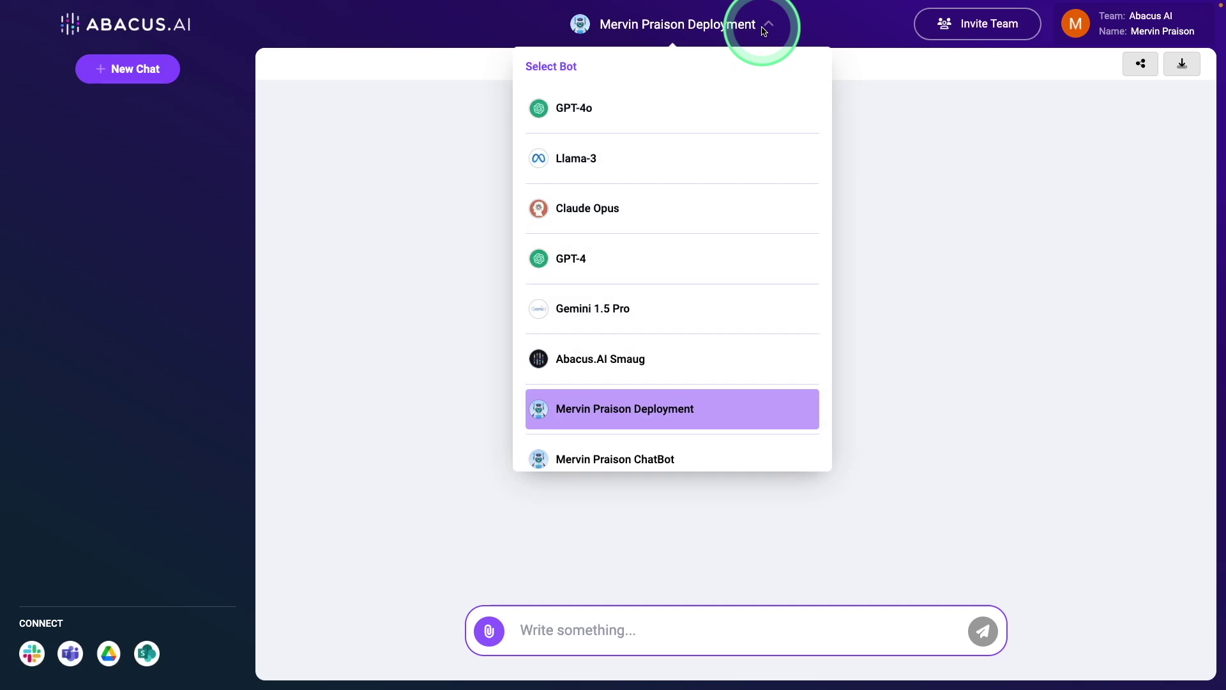
pyautogui.click(643, 409)
pyautogui.click(767, 26)
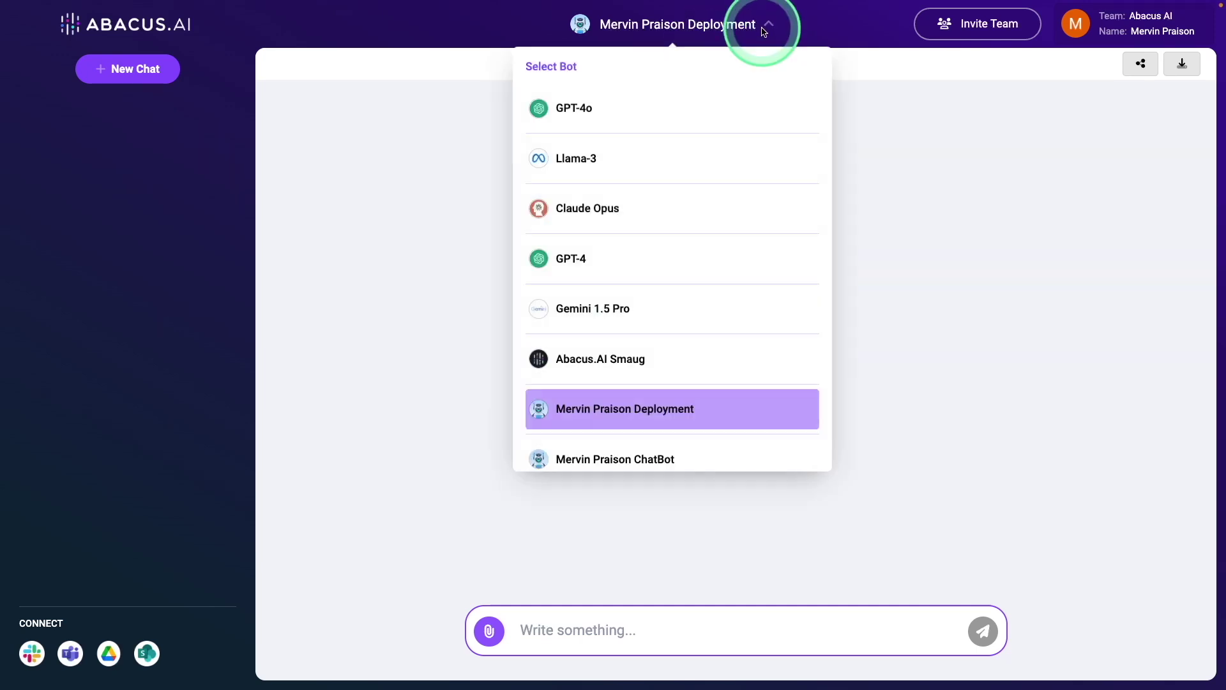